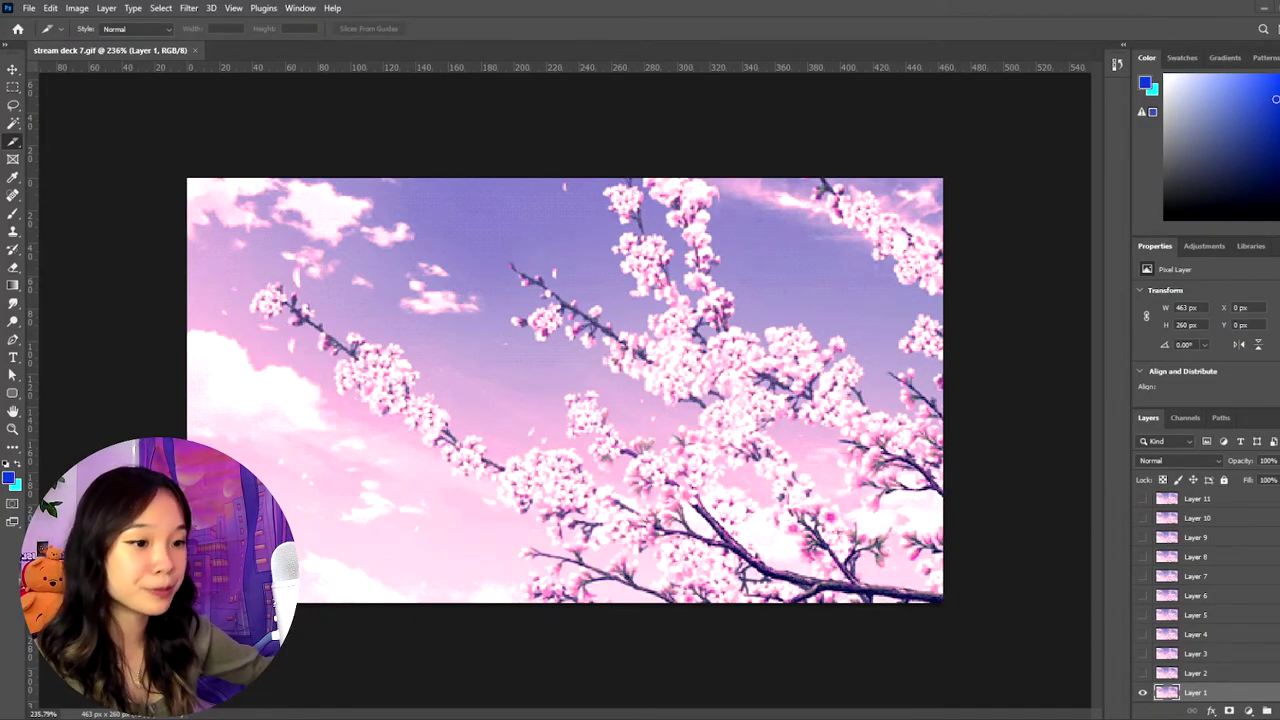
# - Set up a New Guide Layout of 5 columns and 3 rows over the cherry-blossom GIF
pyautogui.scroll(5, 1210, 654)
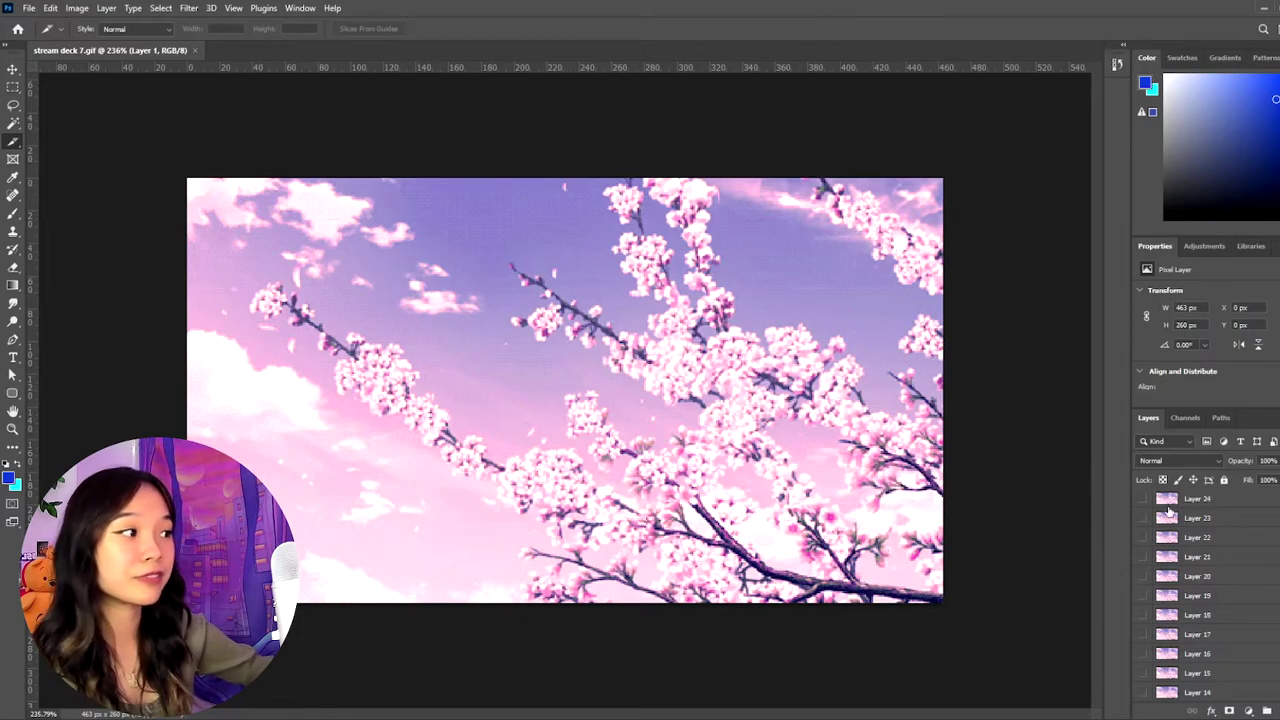
pyautogui.scroll(-4, 1247, 584)
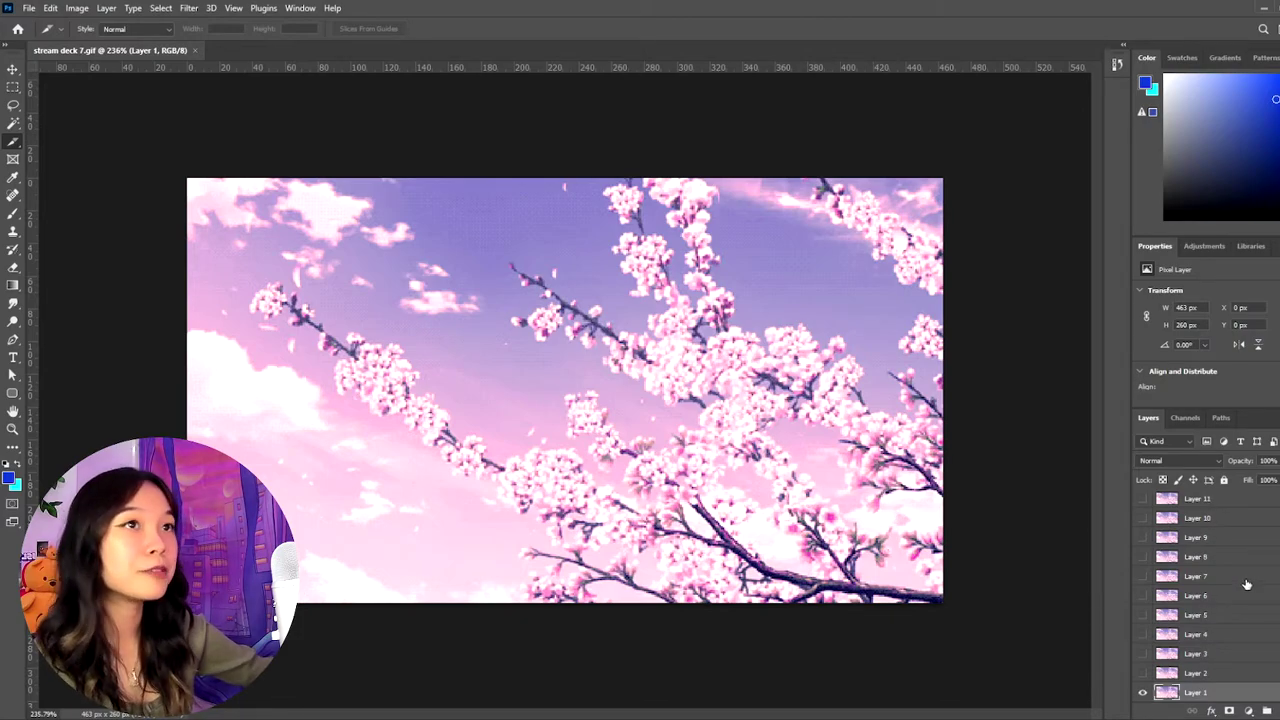
pyautogui.click(234, 8)
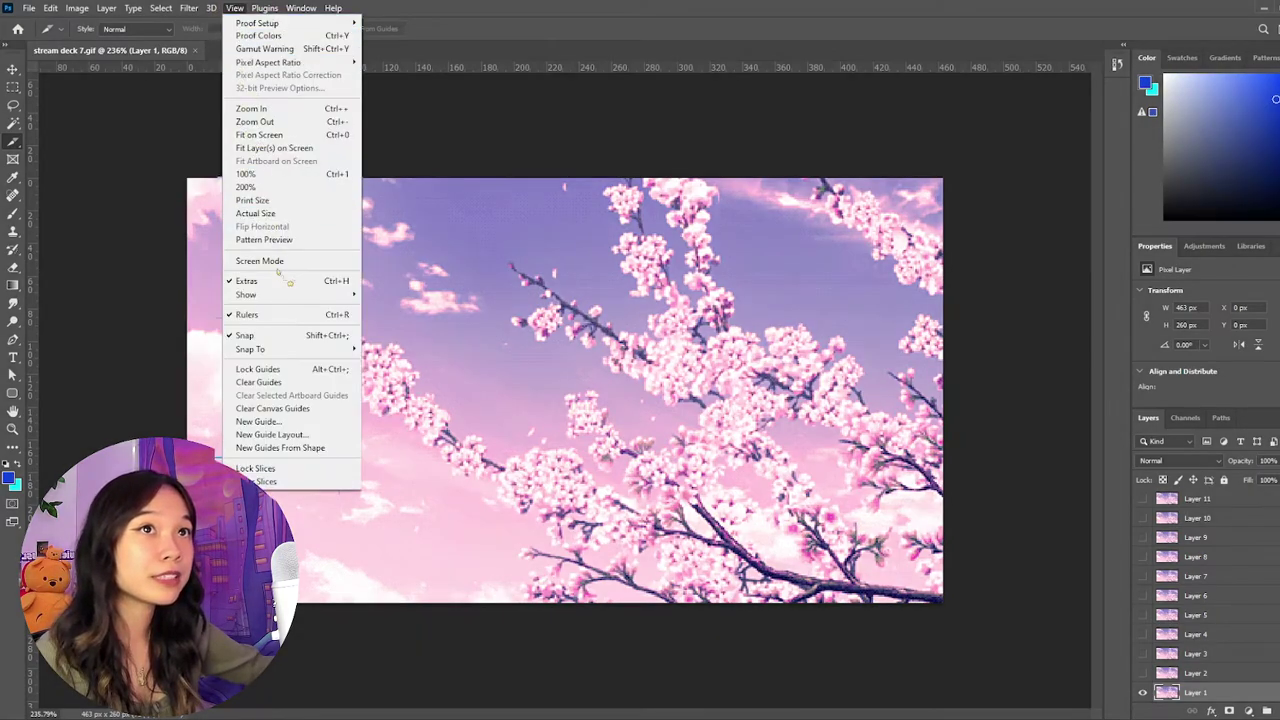
pyautogui.click(278, 437)
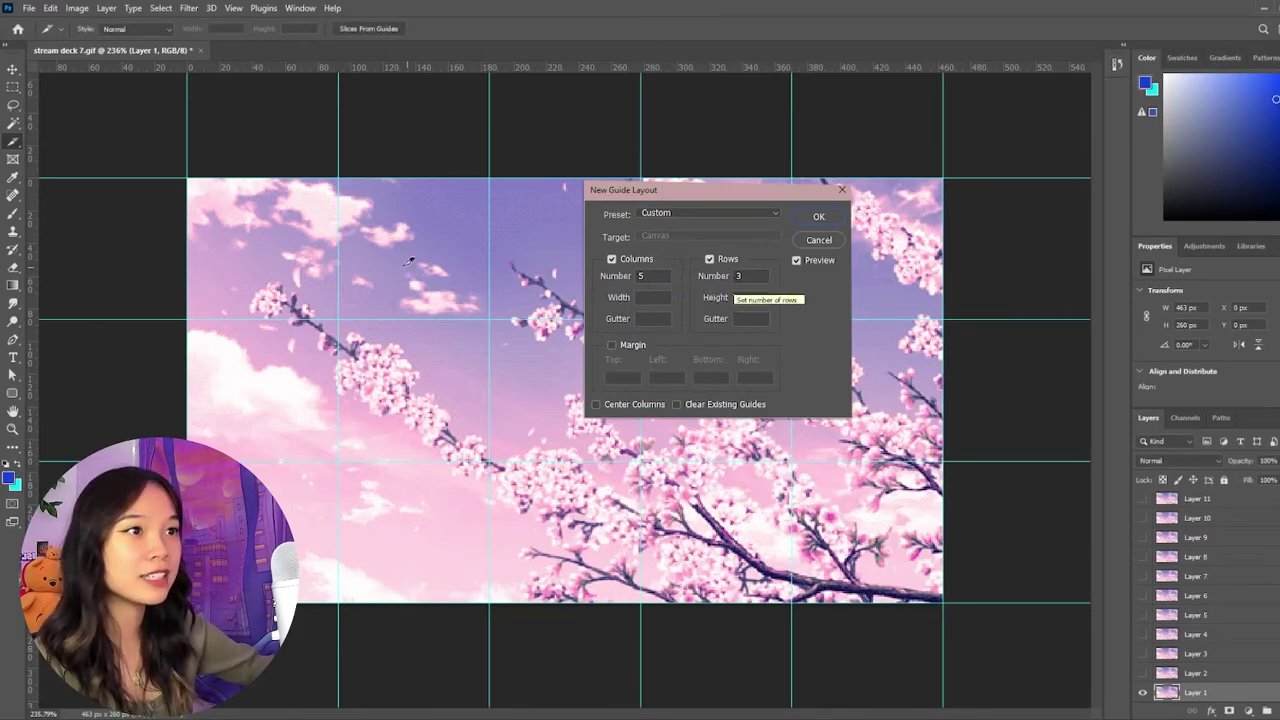
# - Confirm the 5×3 guide grid and slice each cell of the top row
pyautogui.click(822, 218)
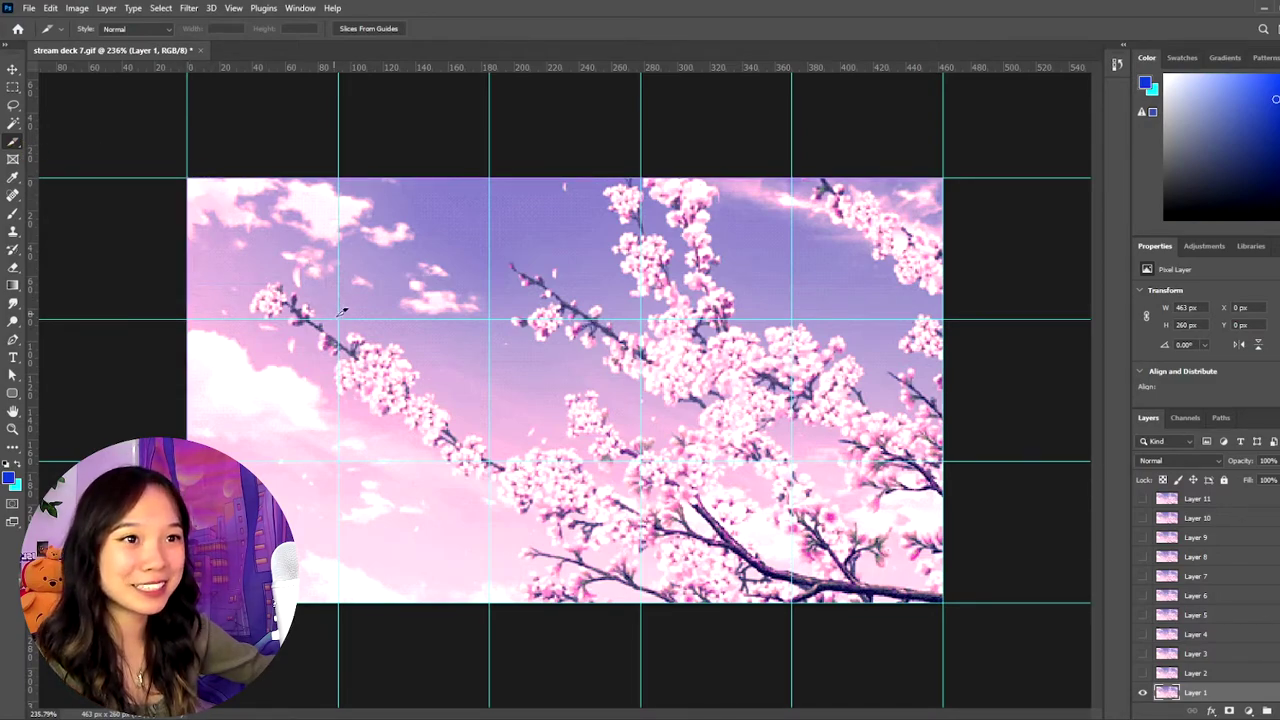
pyautogui.moveTo(344, 315); pyautogui.dragTo(339, 295)
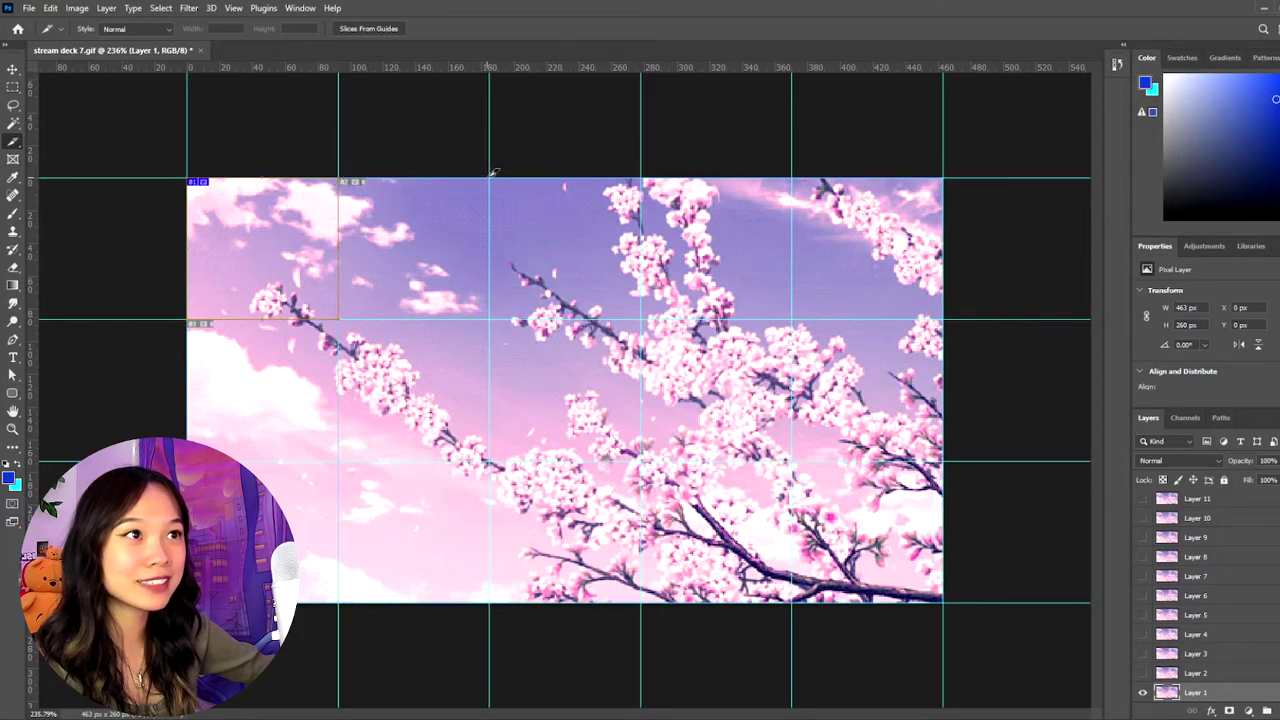
pyautogui.click(350, 318)
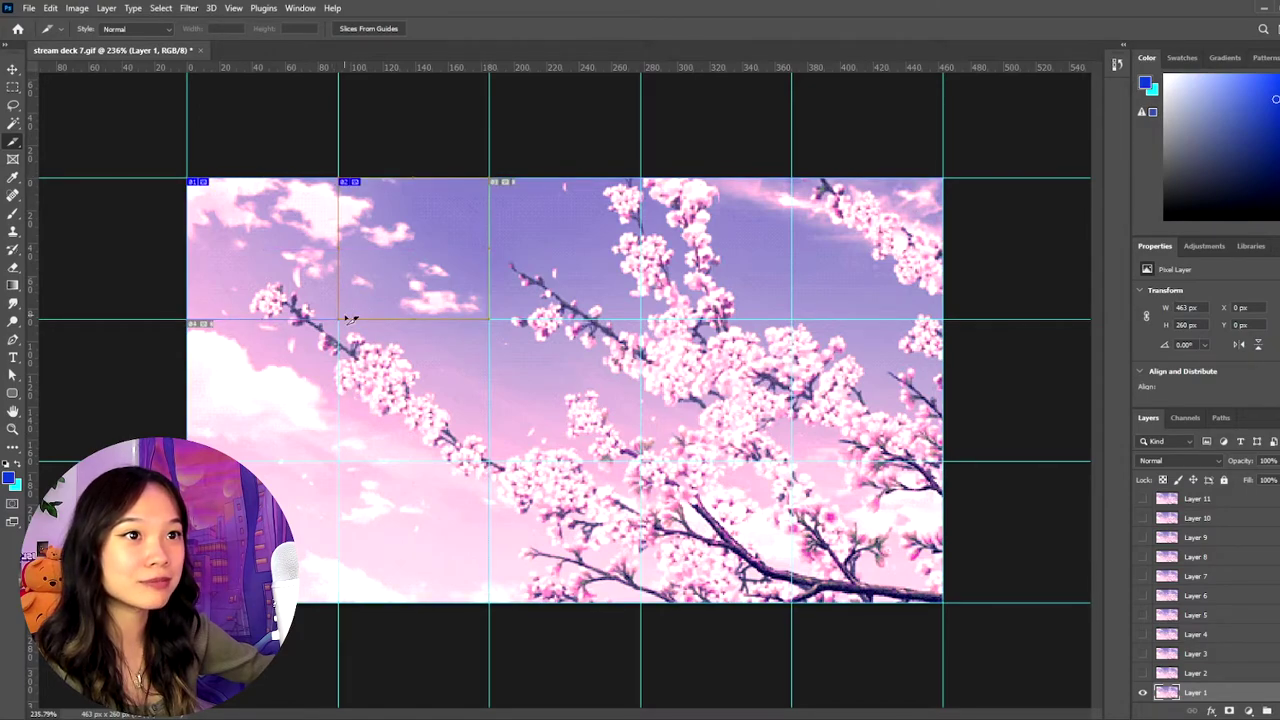
pyautogui.moveTo(497, 175); pyautogui.dragTo(798, 172)
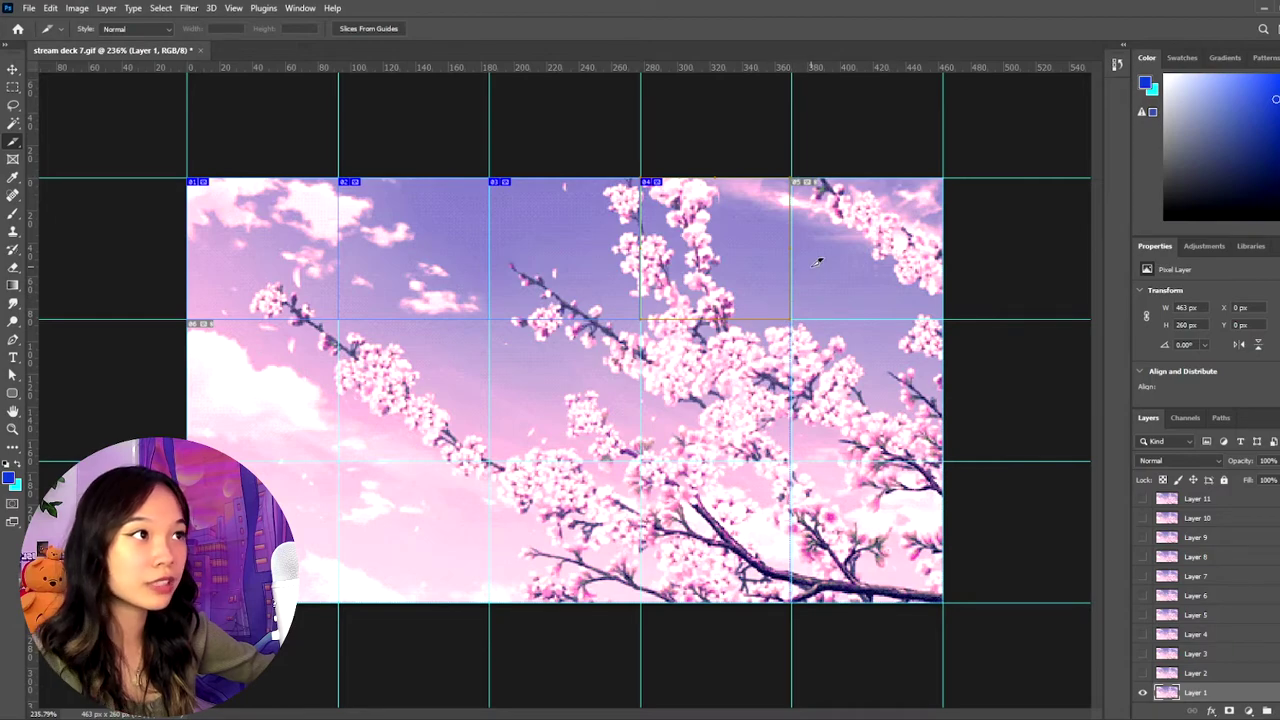
pyautogui.moveTo(946, 318); pyautogui.dragTo(800, 170)
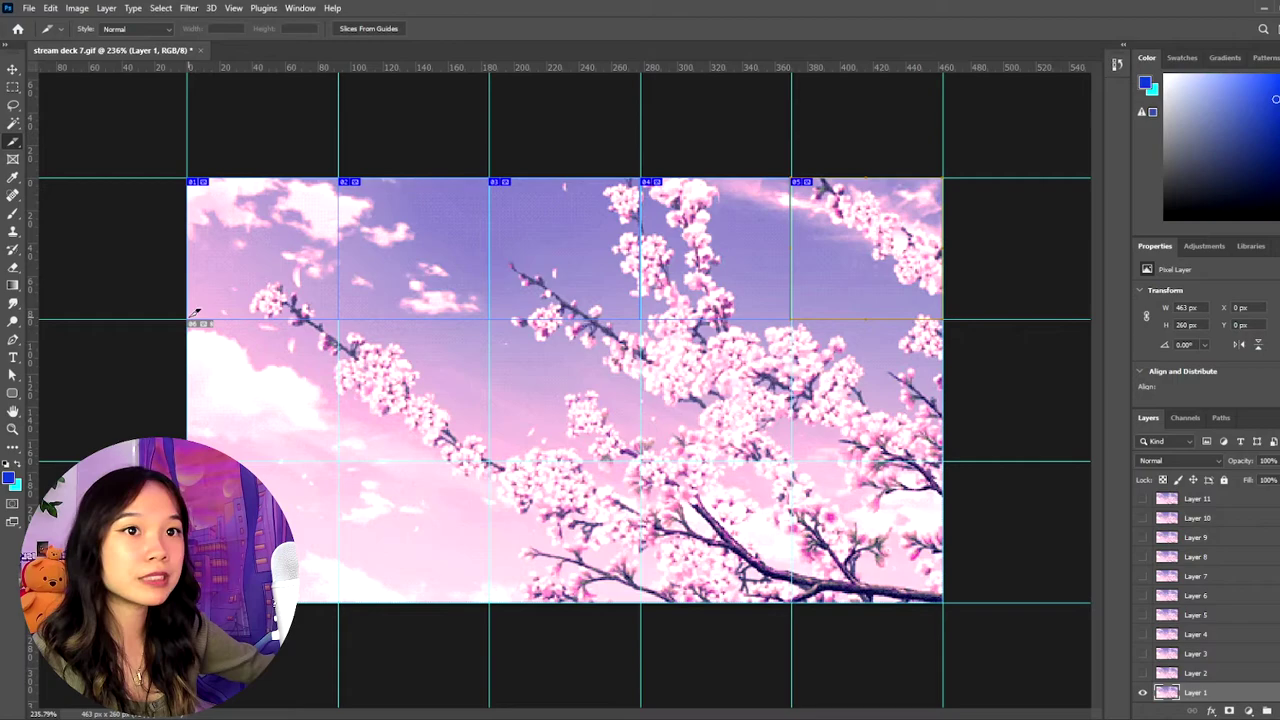
# - Slice the remaining middle-row and bottom-row grid cells
pyautogui.moveTo(190, 318)
pyautogui.mouseDown()
pyautogui.moveTo(329, 409)
pyautogui.moveTo(343, 455)
pyautogui.moveTo(488, 322)
pyautogui.moveTo(640, 460)
pyautogui.mouseUp()
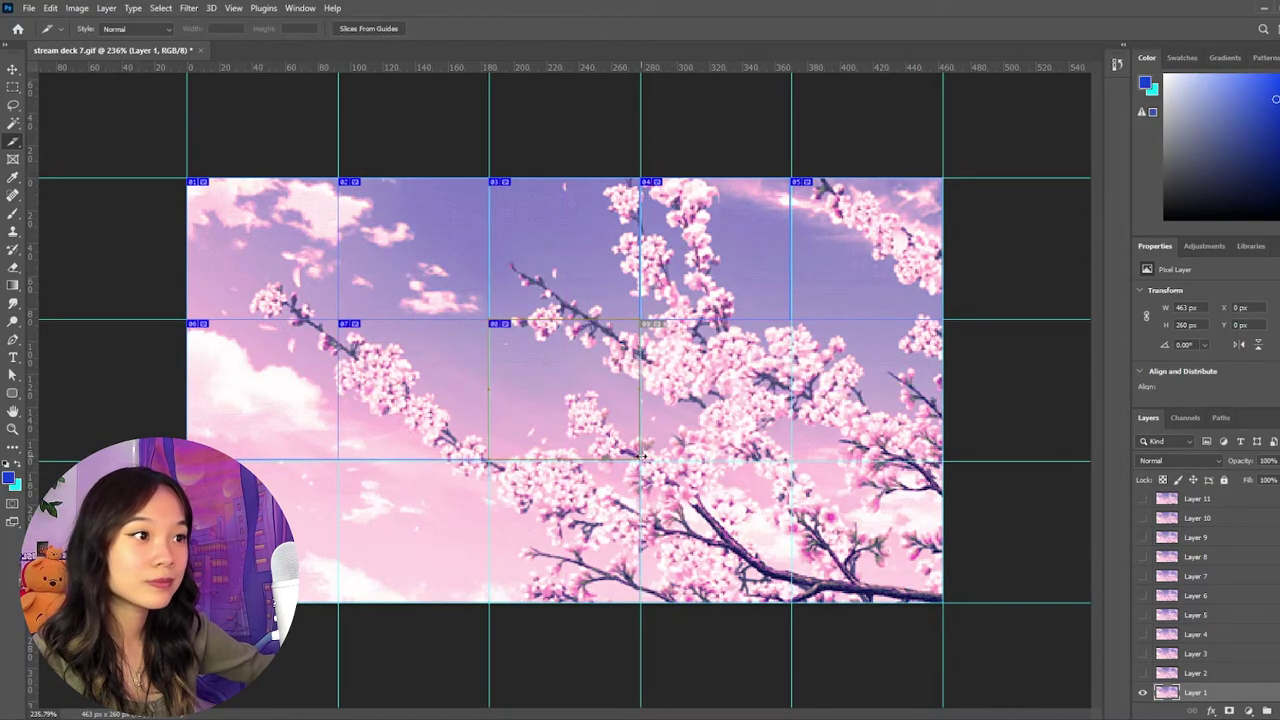
pyautogui.moveTo(640, 322); pyautogui.dragTo(790, 458)
pyautogui.moveTo(790, 322); pyautogui.dragTo(942, 460)
pyautogui.moveTo(190, 462); pyautogui.dragTo(338, 602)
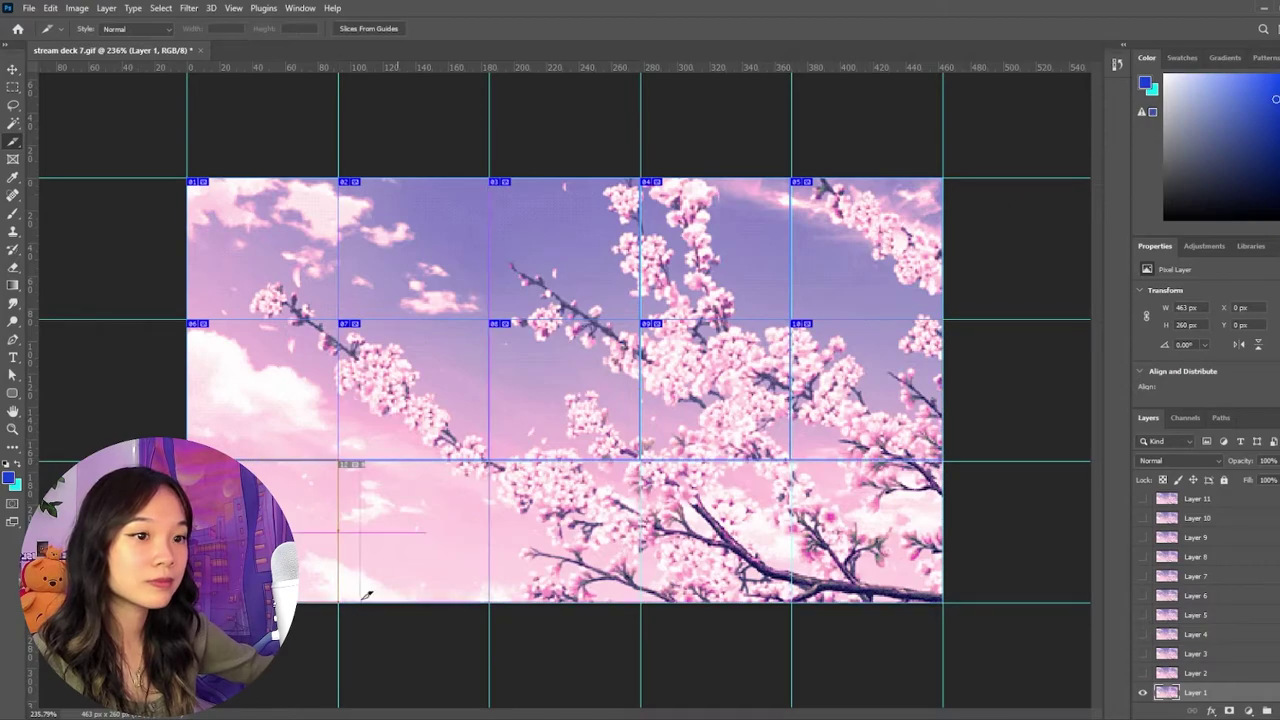
pyautogui.moveTo(340, 462); pyautogui.dragTo(488, 602)
pyautogui.moveTo(490, 462); pyautogui.dragTo(640, 602)
pyautogui.moveTo(640, 462); pyautogui.dragTo(790, 602)
pyautogui.moveTo(790, 462); pyautogui.dragTo(942, 602)
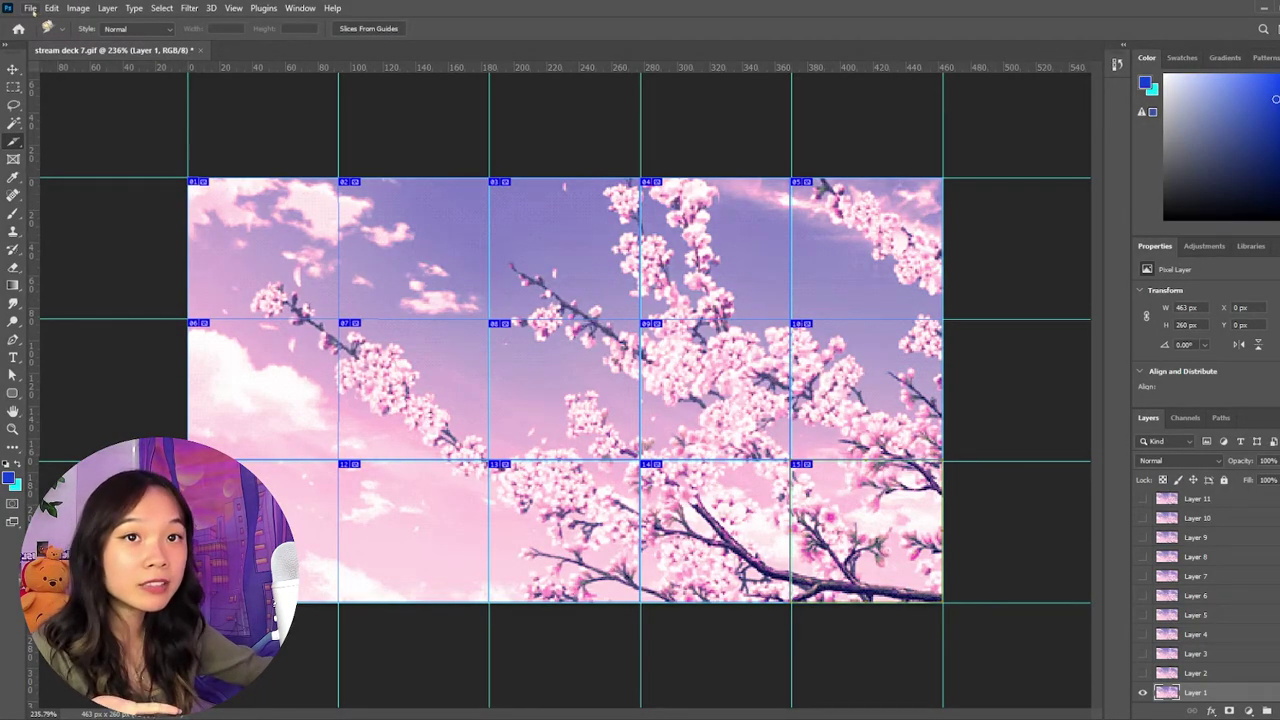
# - Export all slices via Save for Web (Legacy) as stream-deck-7 GIFs into the bgs folder
pyautogui.click(31, 8)
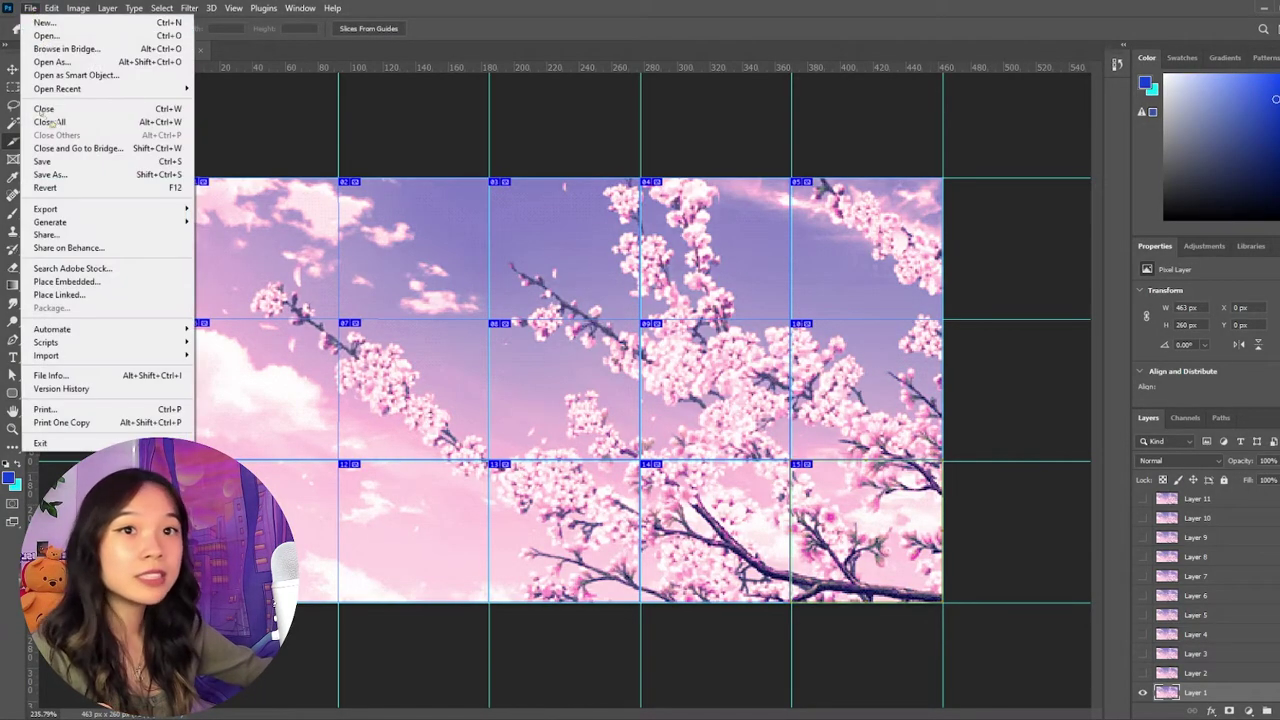
pyautogui.moveTo(68, 212)
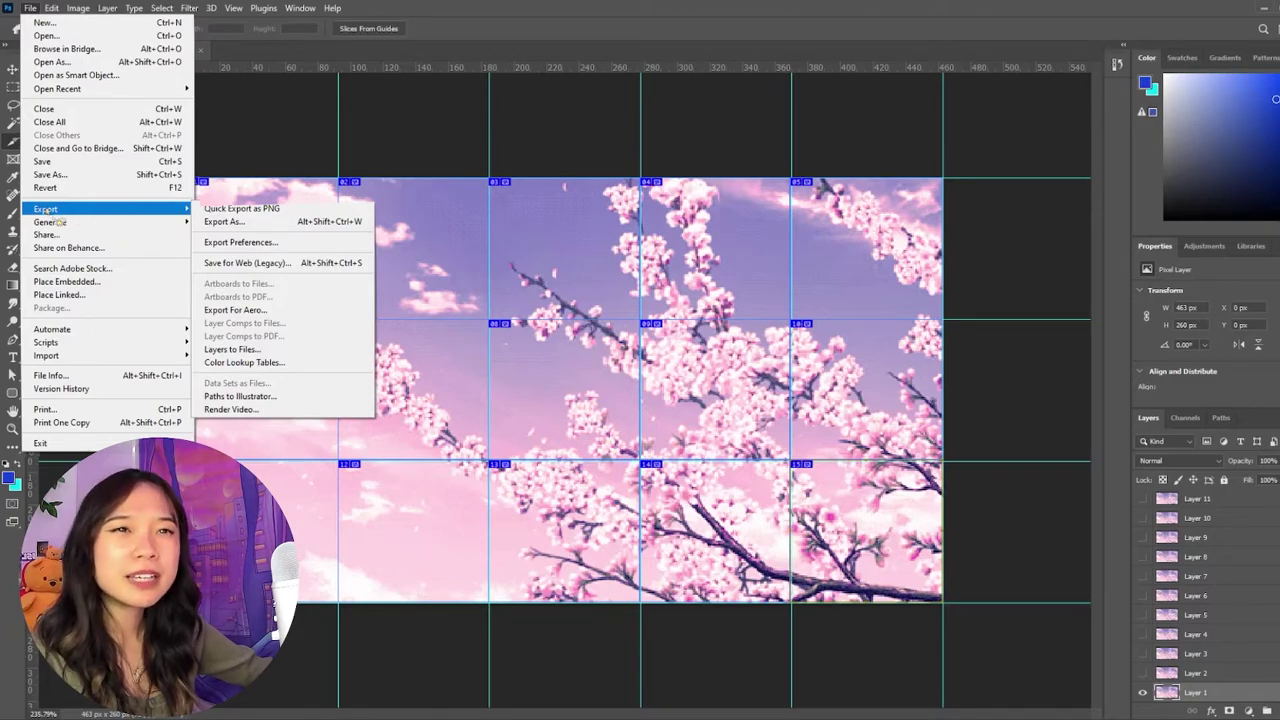
pyautogui.click(262, 262)
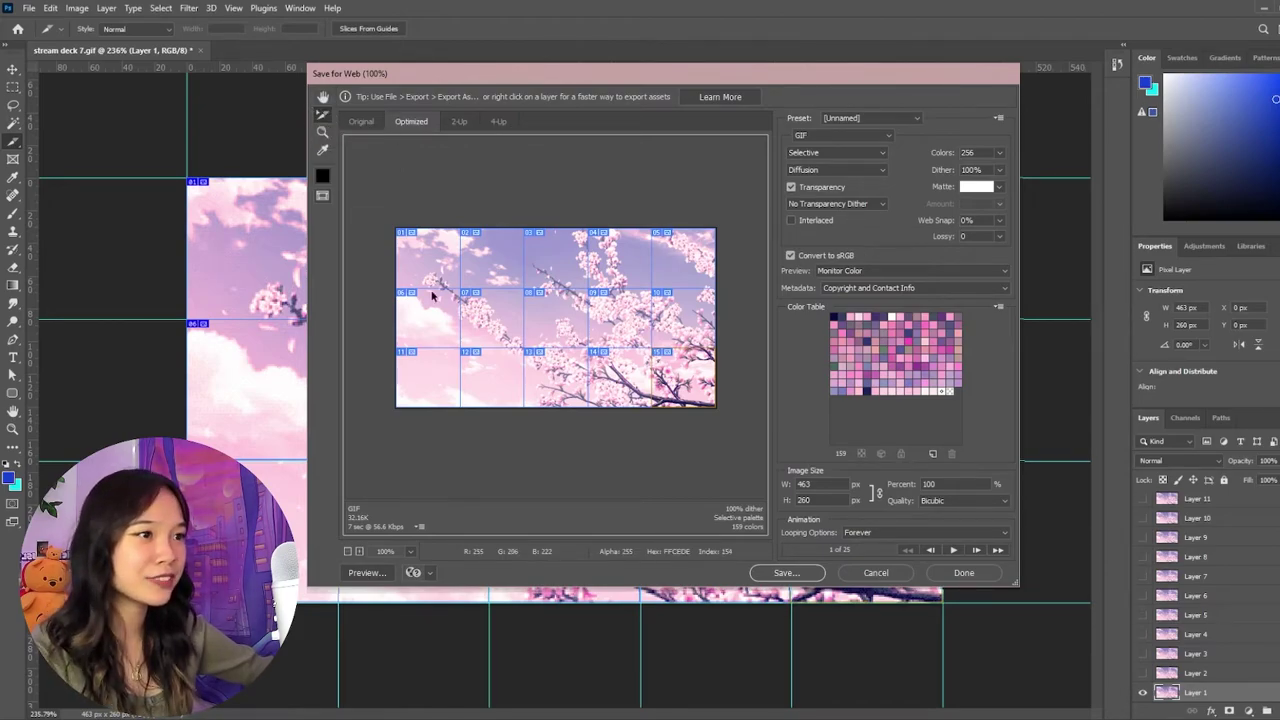
pyautogui.click(422, 380)
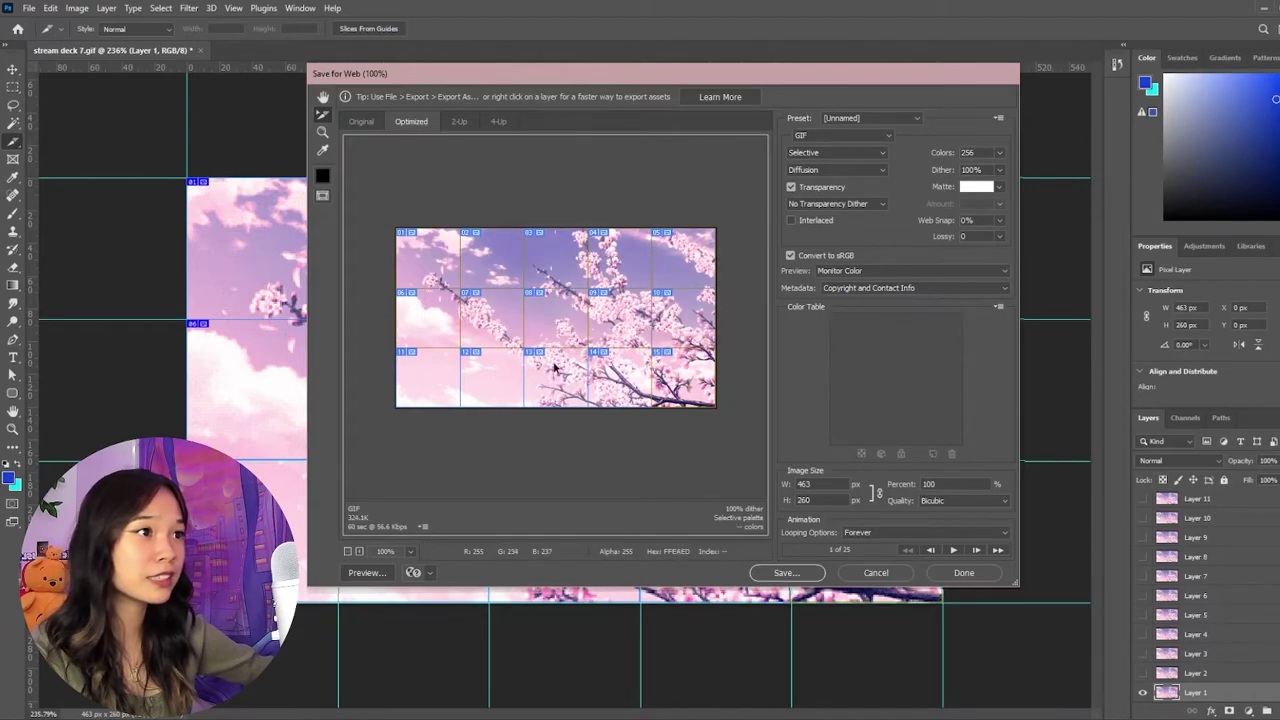
pyautogui.moveTo(591, 383); pyautogui.dragTo(593, 384)
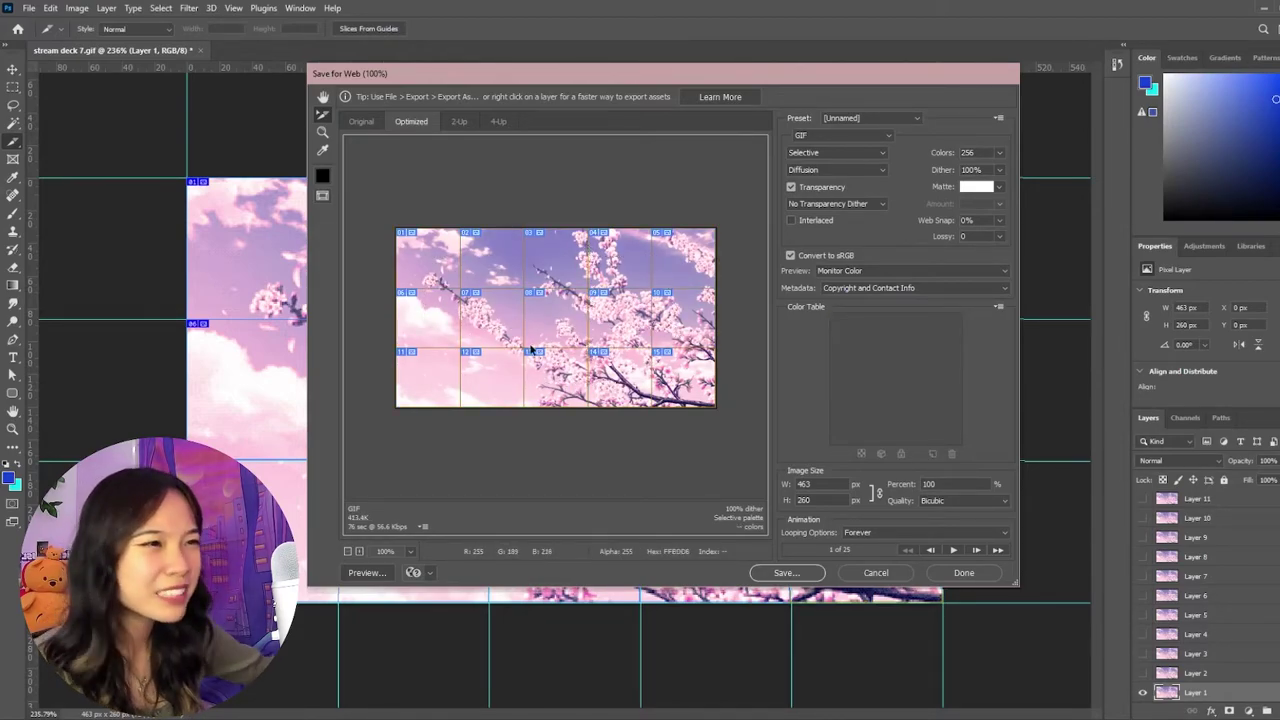
pyautogui.click(810, 577)
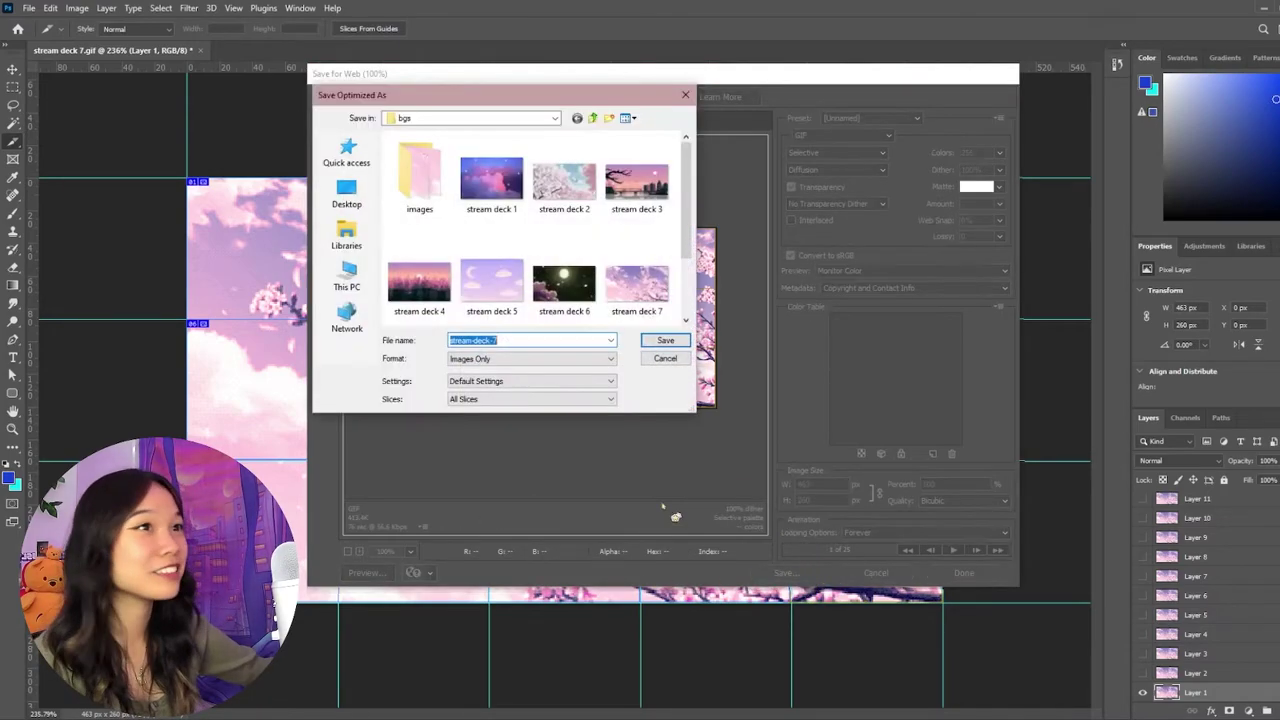
pyautogui.click(677, 341)
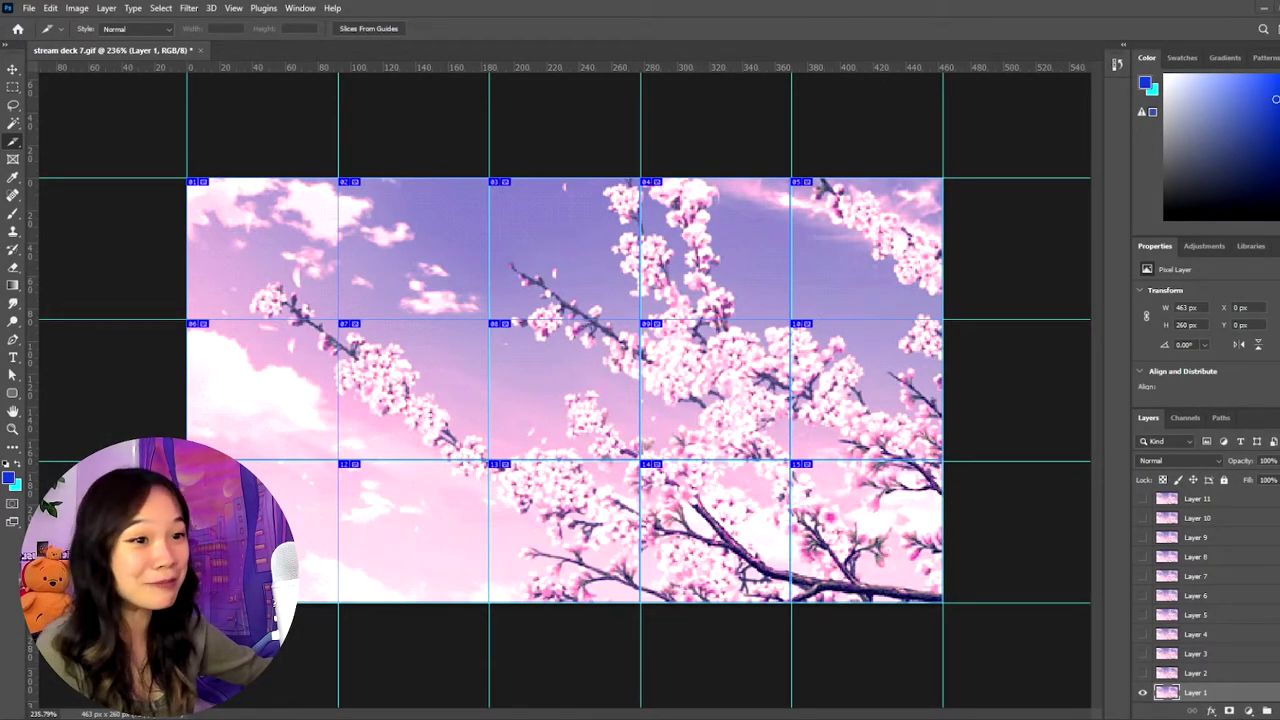
# - Switch to the bgs folder, open its images subfolder, and narrow the Explorer window
pyautogui.hotkey('alt', 'Tab')
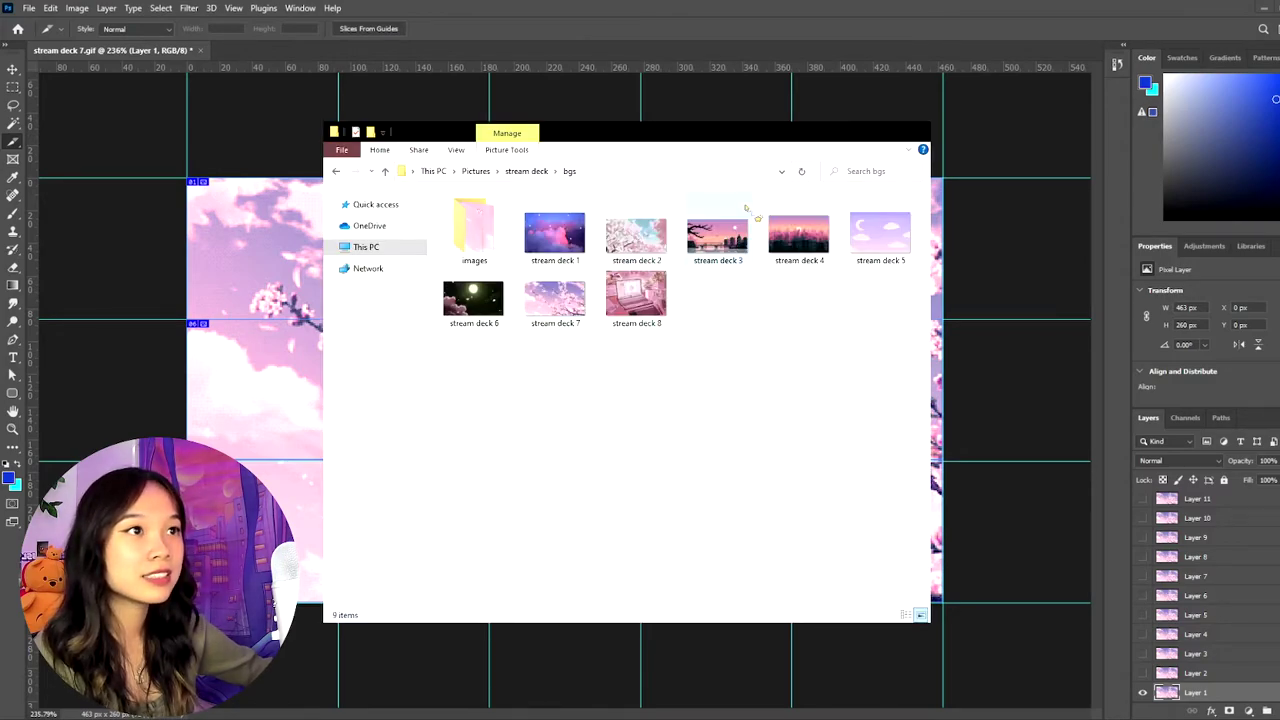
pyautogui.doubleClick(478, 232)
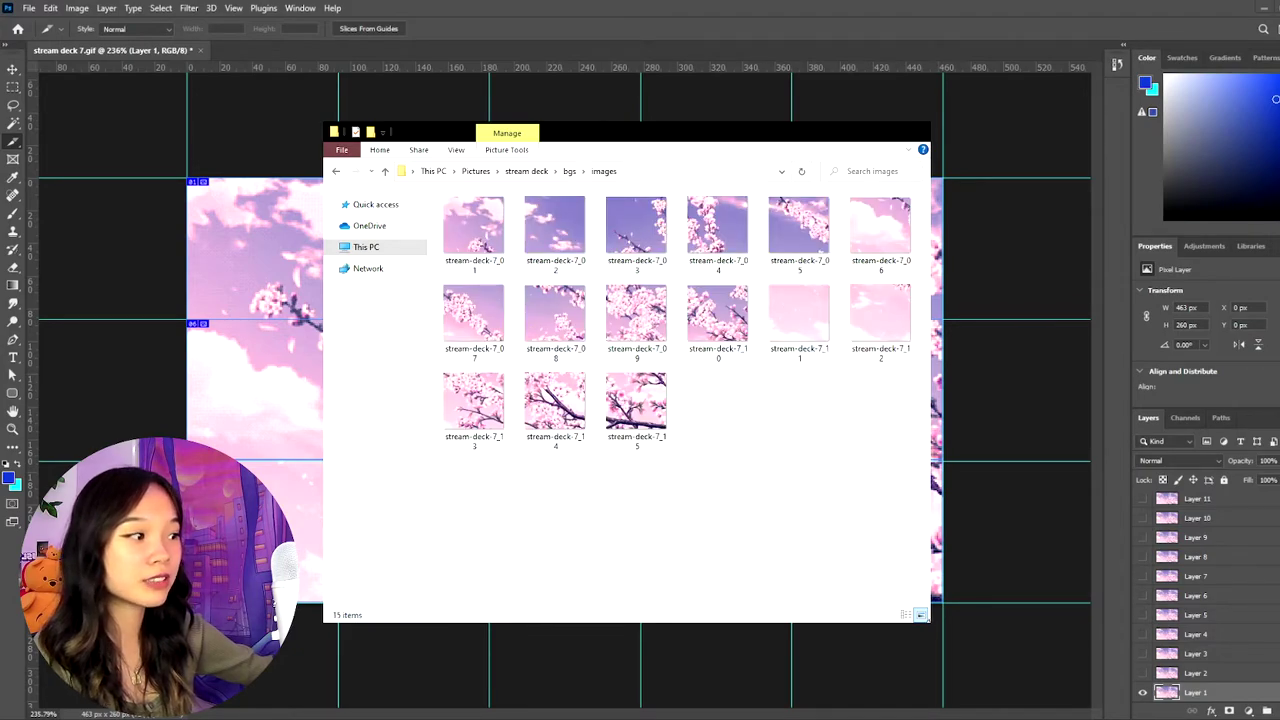
pyautogui.moveTo(920, 614); pyautogui.dragTo(800, 614)
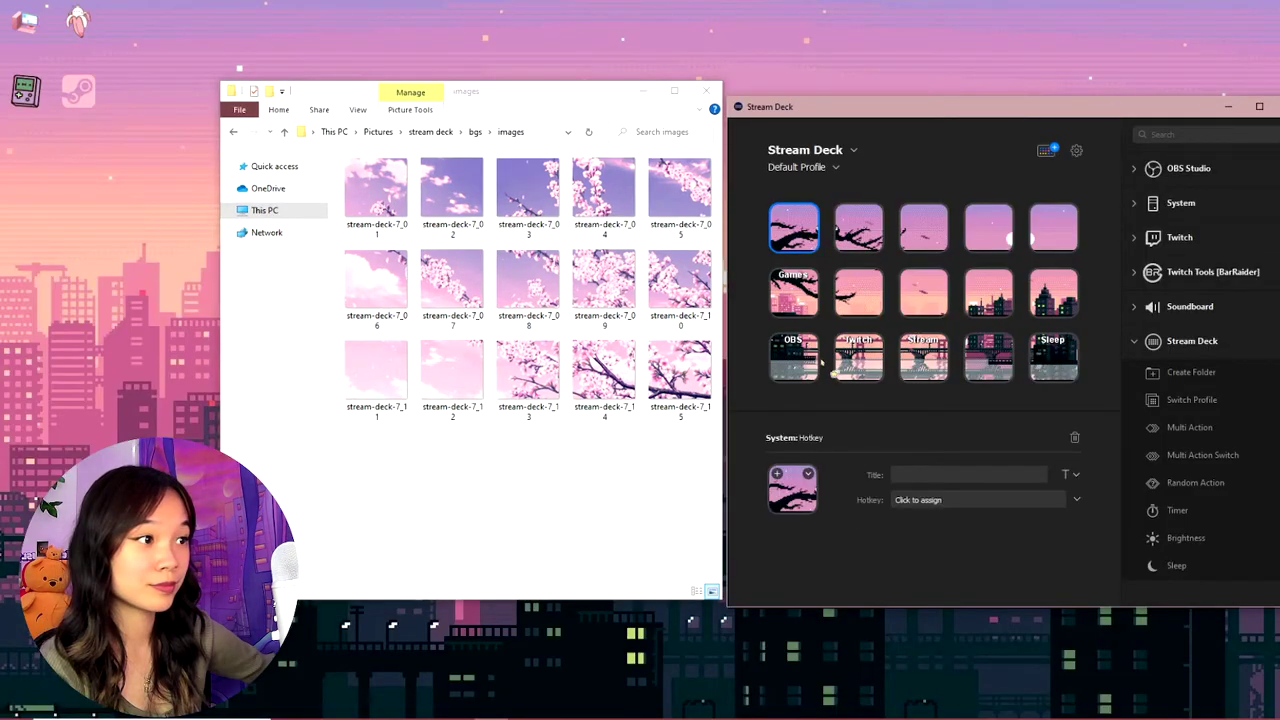
# - Drag slices stream-deck-7_01 through _05 onto the five top-row Stream Deck keys in order
pyautogui.click(376, 190)
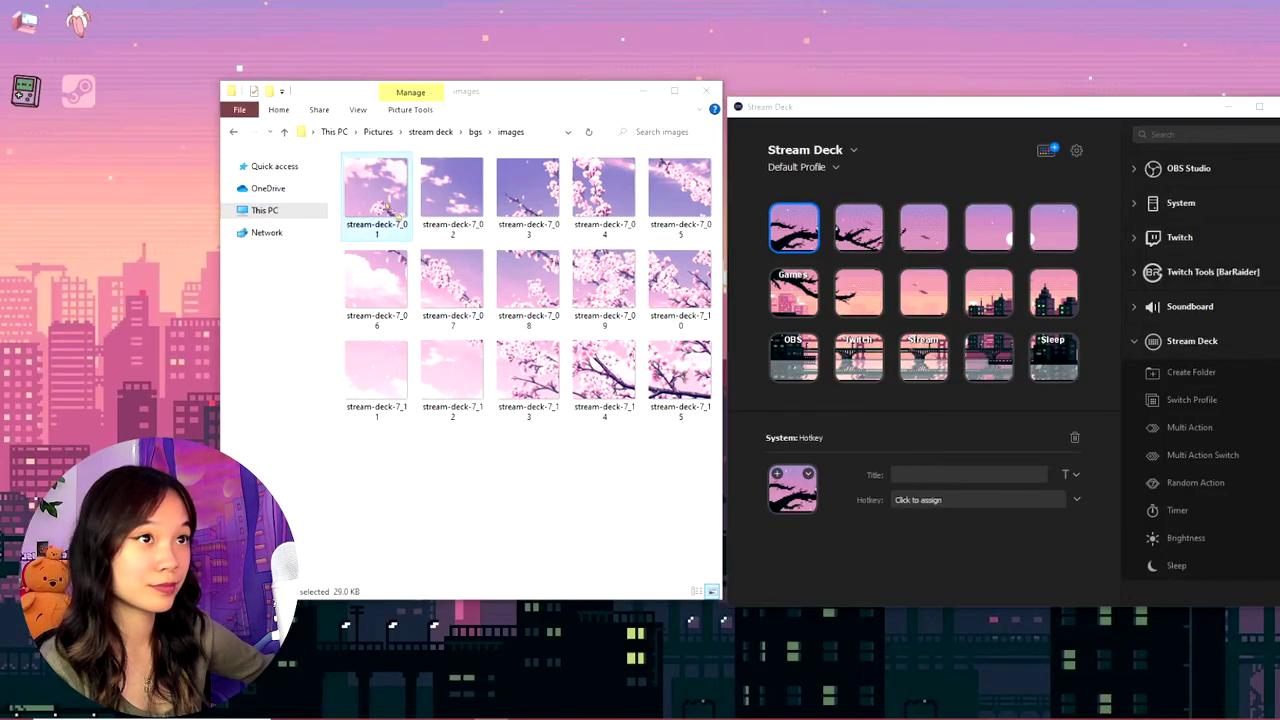
pyautogui.moveTo(385, 205); pyautogui.dragTo(790, 490)
pyautogui.click(859, 228)
pyautogui.moveTo(451, 190); pyautogui.dragTo(790, 490)
pyautogui.click(924, 228)
pyautogui.moveTo(528, 192); pyautogui.dragTo(790, 490)
pyautogui.click(988, 228)
pyautogui.moveTo(603, 190); pyautogui.dragTo(790, 490)
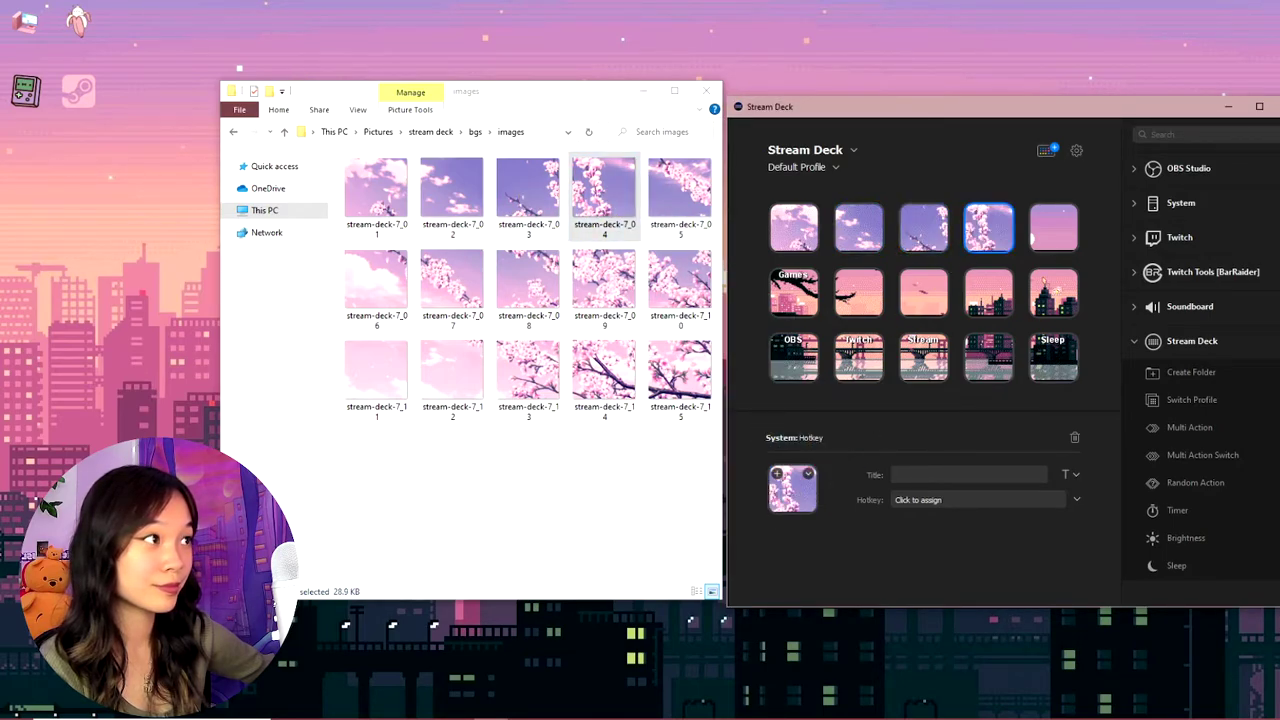
pyautogui.click(1053, 228)
pyautogui.moveTo(680, 190); pyautogui.dragTo(816, 518)
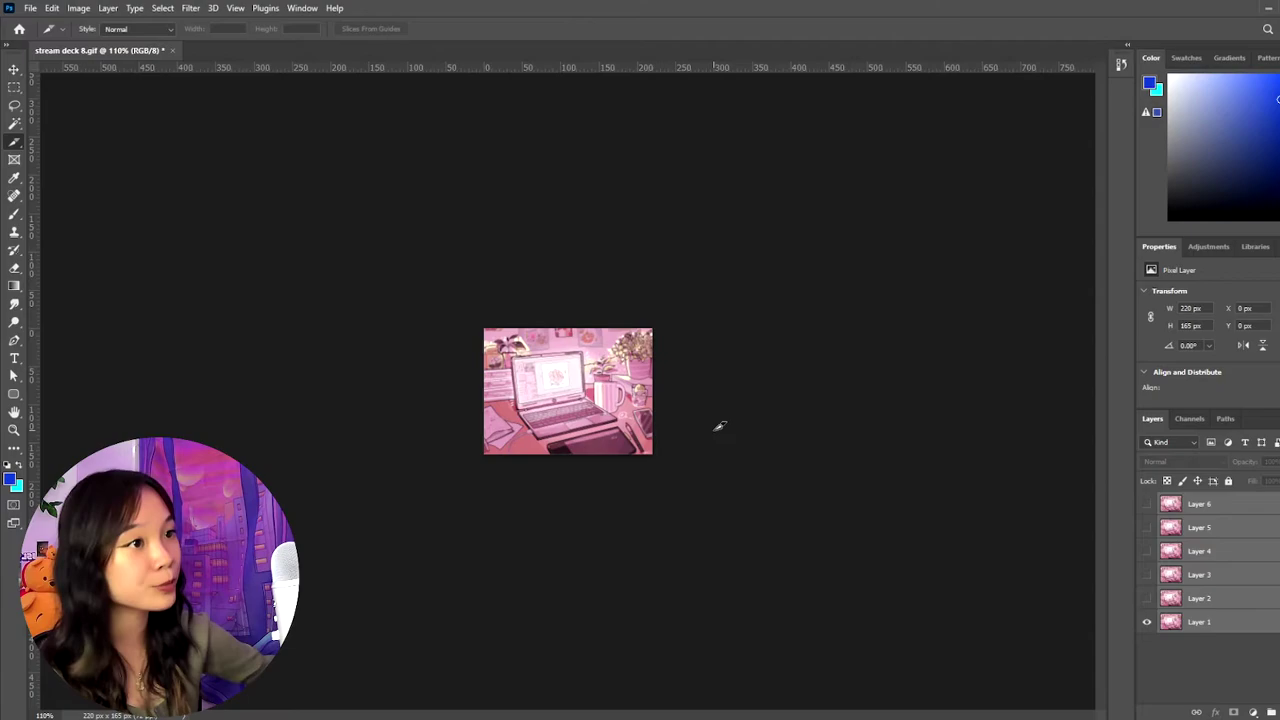
# - Resize the stream deck 8.gif canvas to 1000 × 1000 pixels and fit it on screen
pyautogui.click(78, 8)
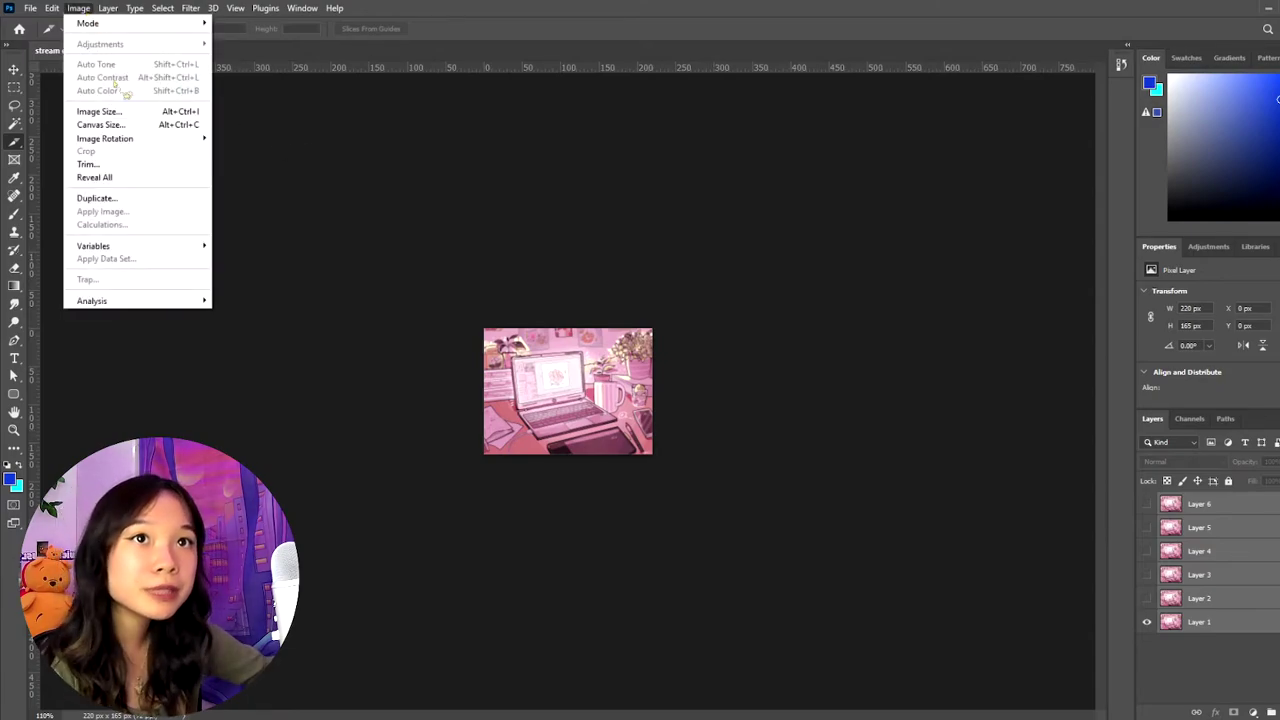
pyautogui.click(101, 124)
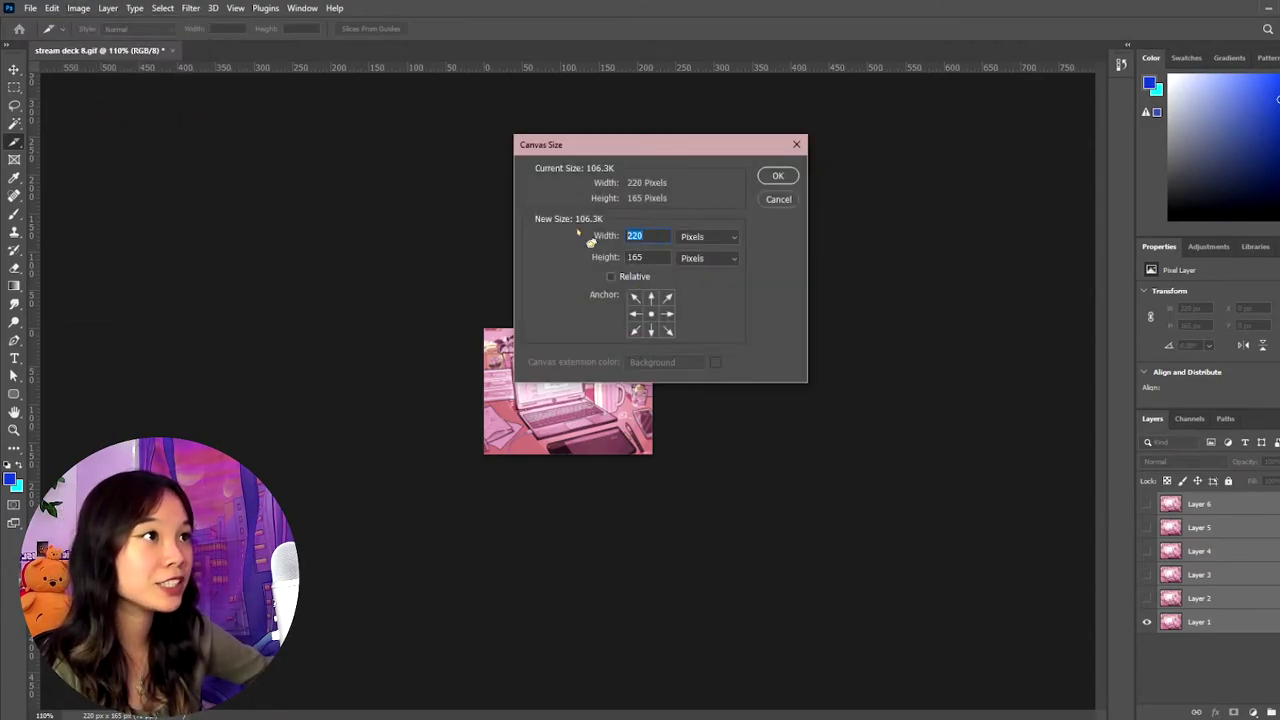
pyautogui.write('1000')
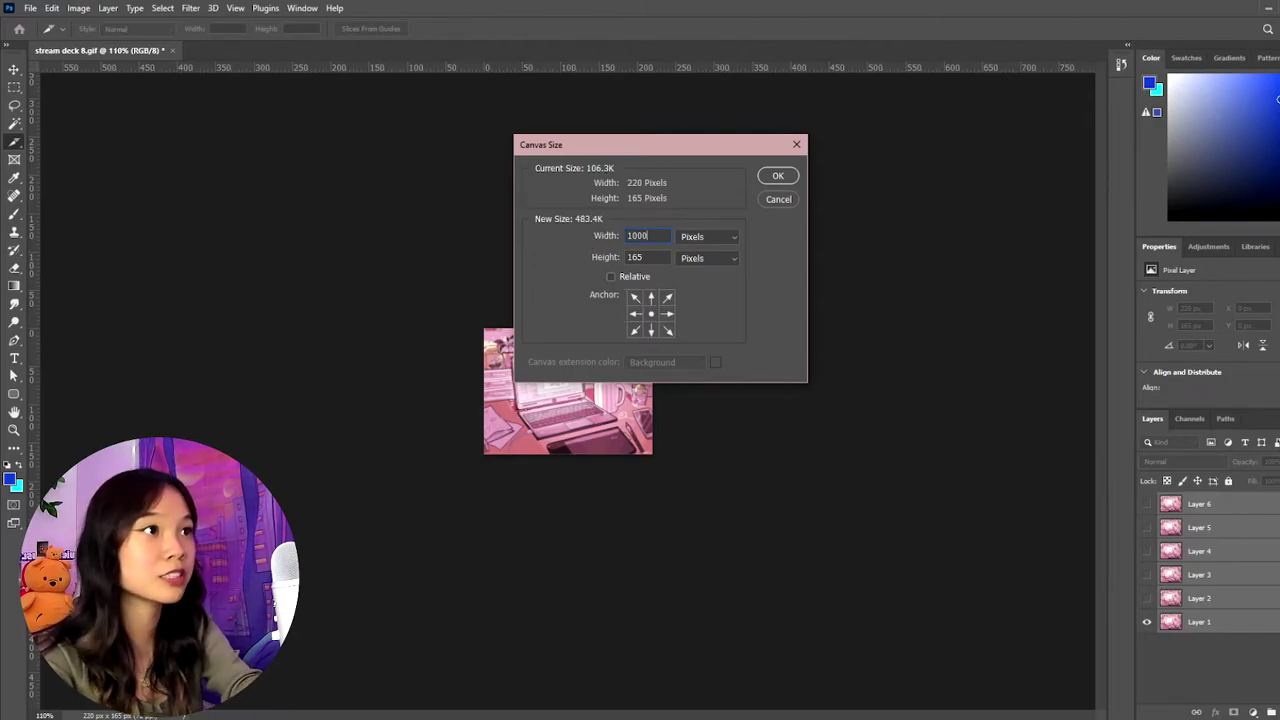
pyautogui.write('1000')
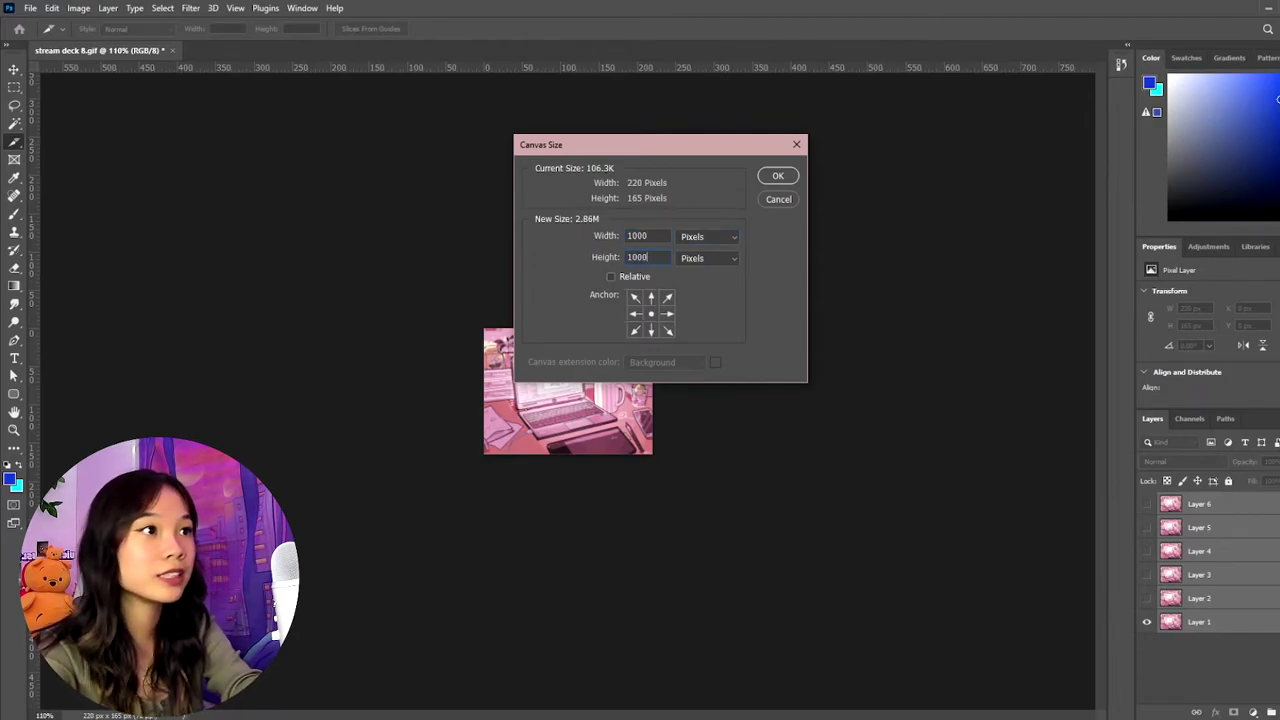
pyautogui.press('Return')
pyautogui.hotkey('ctrl', '0')
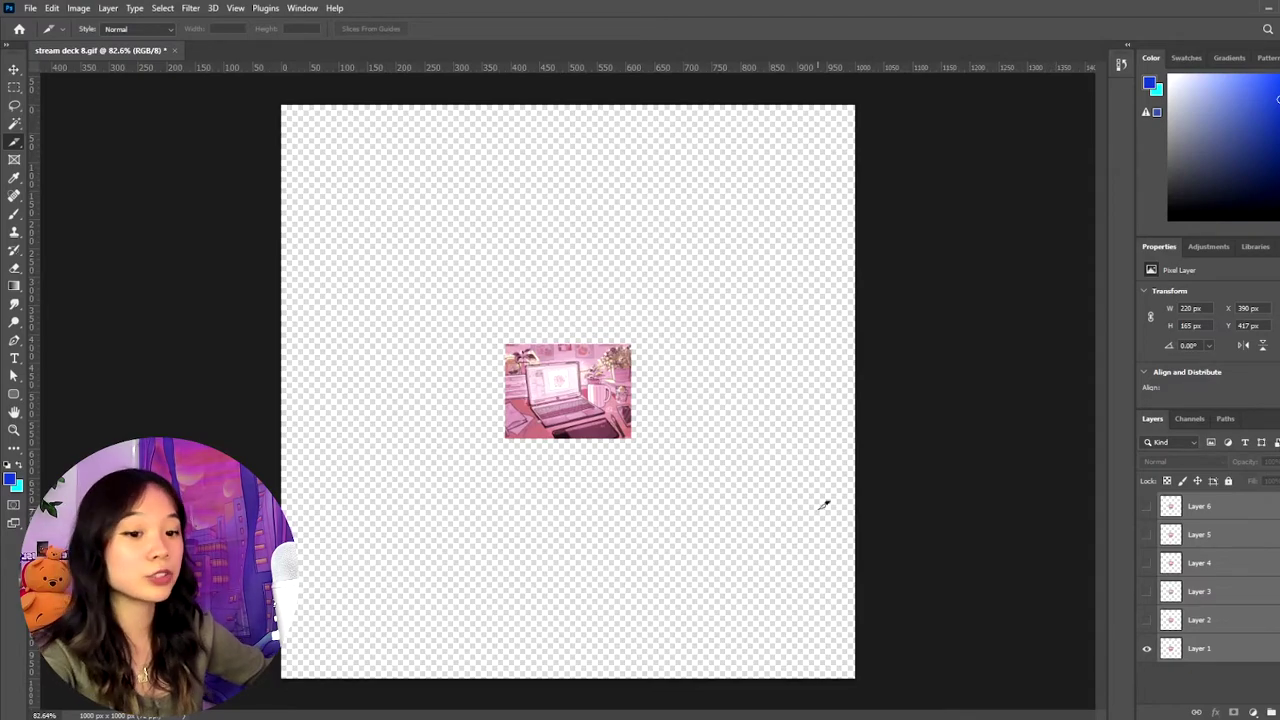
# - Free-transform the desk-scene layers up to about 1362 × 1021 px so they cover the canvas
pyautogui.hotkey('ctrl', 't')
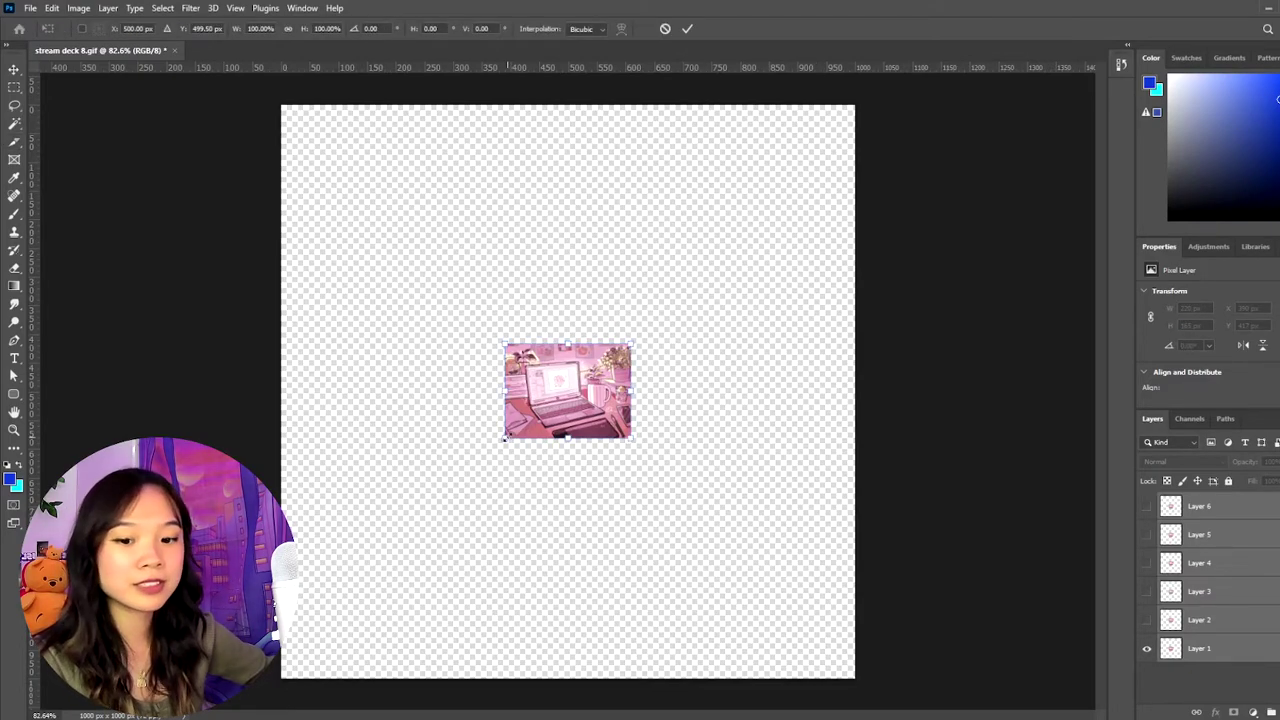
pyautogui.moveTo(505, 437); pyautogui.dragTo(100, 719)
pyautogui.moveTo(496, 588); pyautogui.dragTo(724, 354)
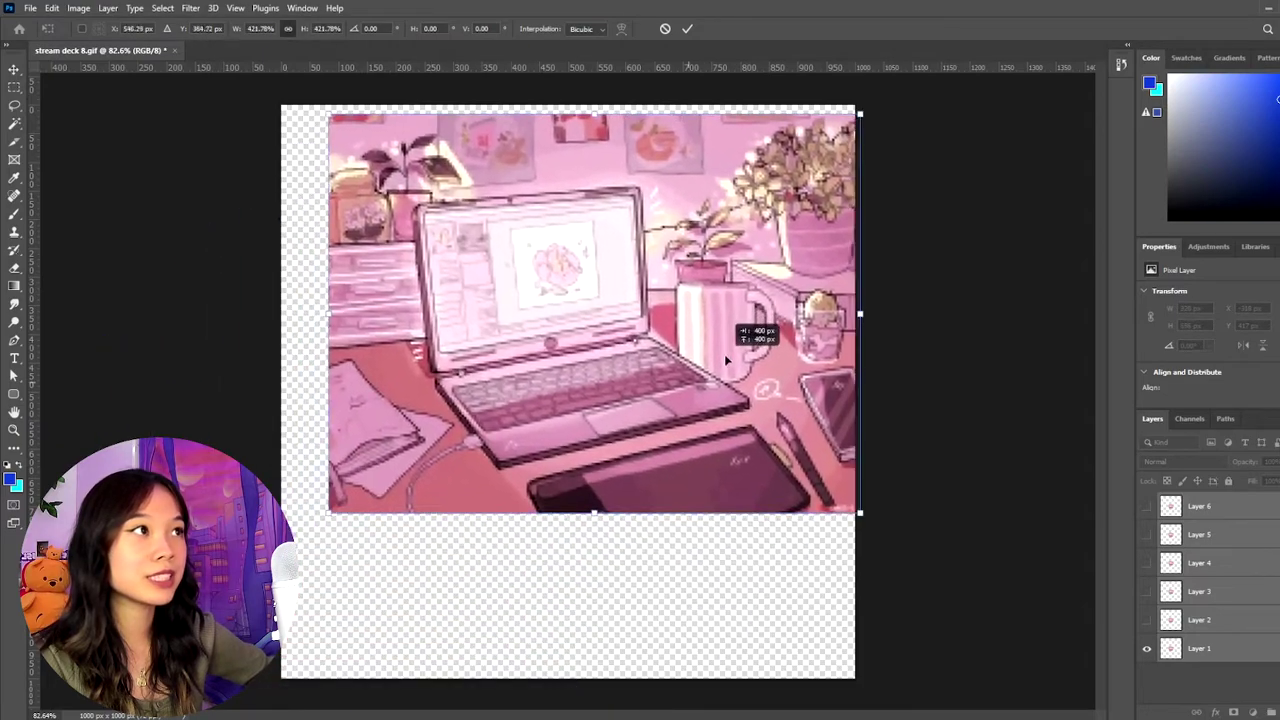
pyautogui.moveTo(482, 505); pyautogui.dragTo(505, 493)
pyautogui.moveTo(346, 497); pyautogui.dragTo(197, 609)
pyautogui.moveTo(690, 615); pyautogui.dragTo(754, 618)
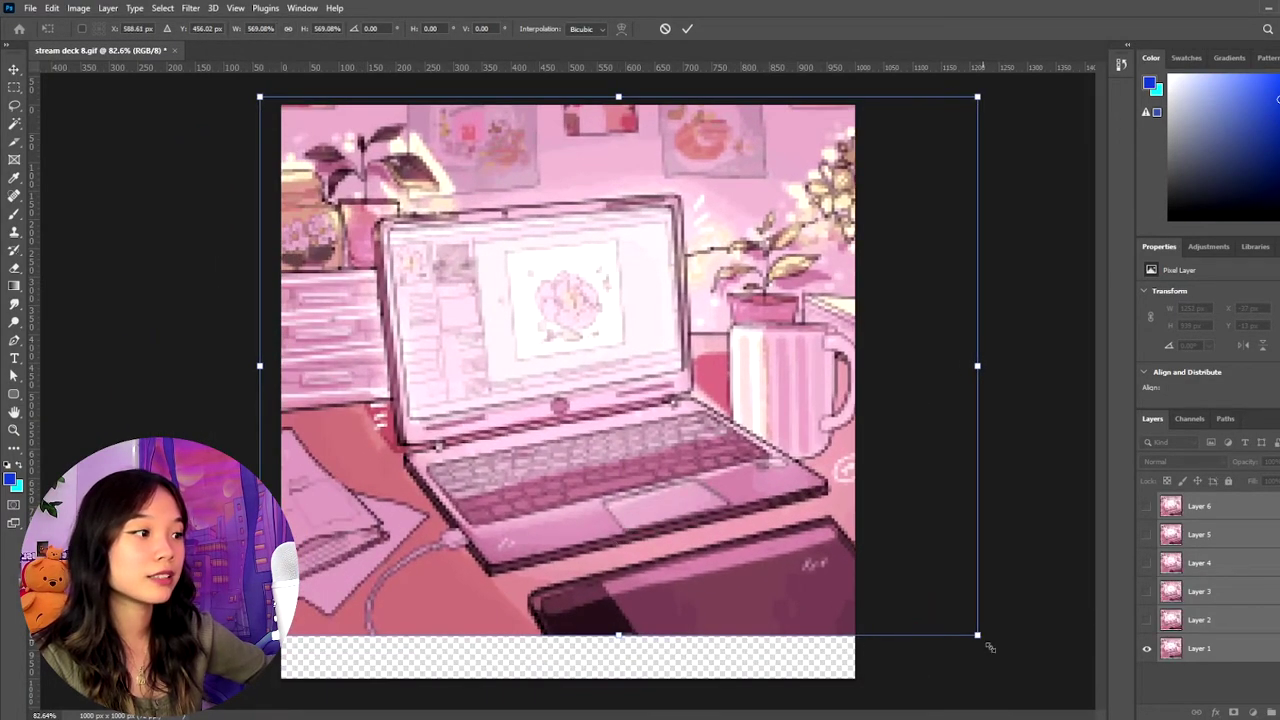
pyautogui.moveTo(989, 647); pyautogui.dragTo(1045, 690)
pyautogui.moveTo(935, 606); pyautogui.dragTo(867, 603)
# - Commit the enlargement and add a 3 × 3 guide grid over the square desk image
pyautogui.press('Return')
pyautogui.press('c')
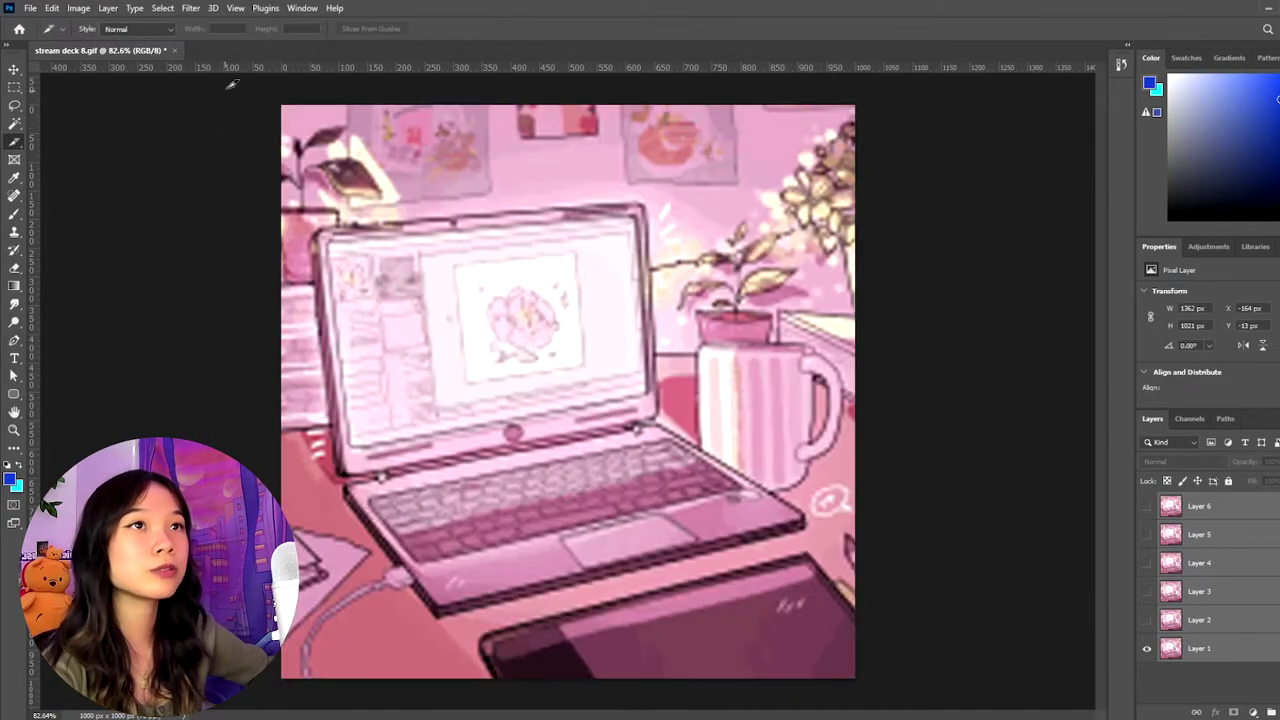
pyautogui.click(235, 8)
pyautogui.click(298, 438)
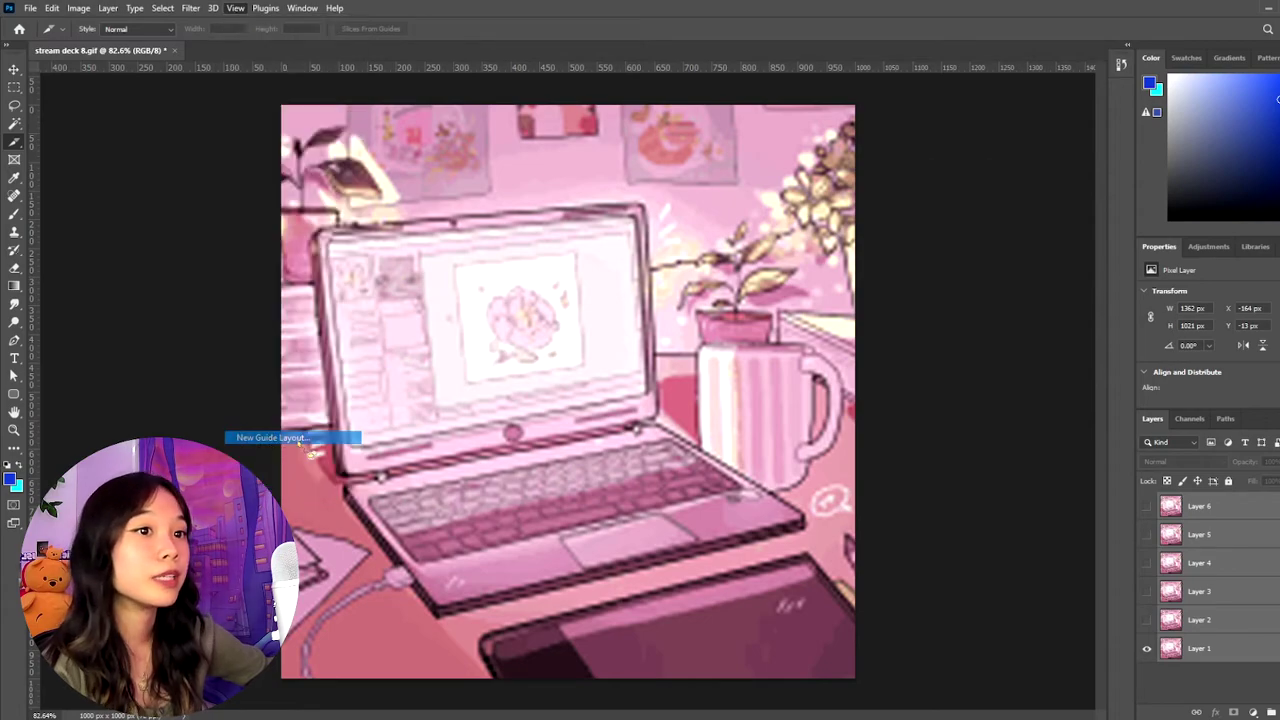
pyautogui.doubleClick(796, 261)
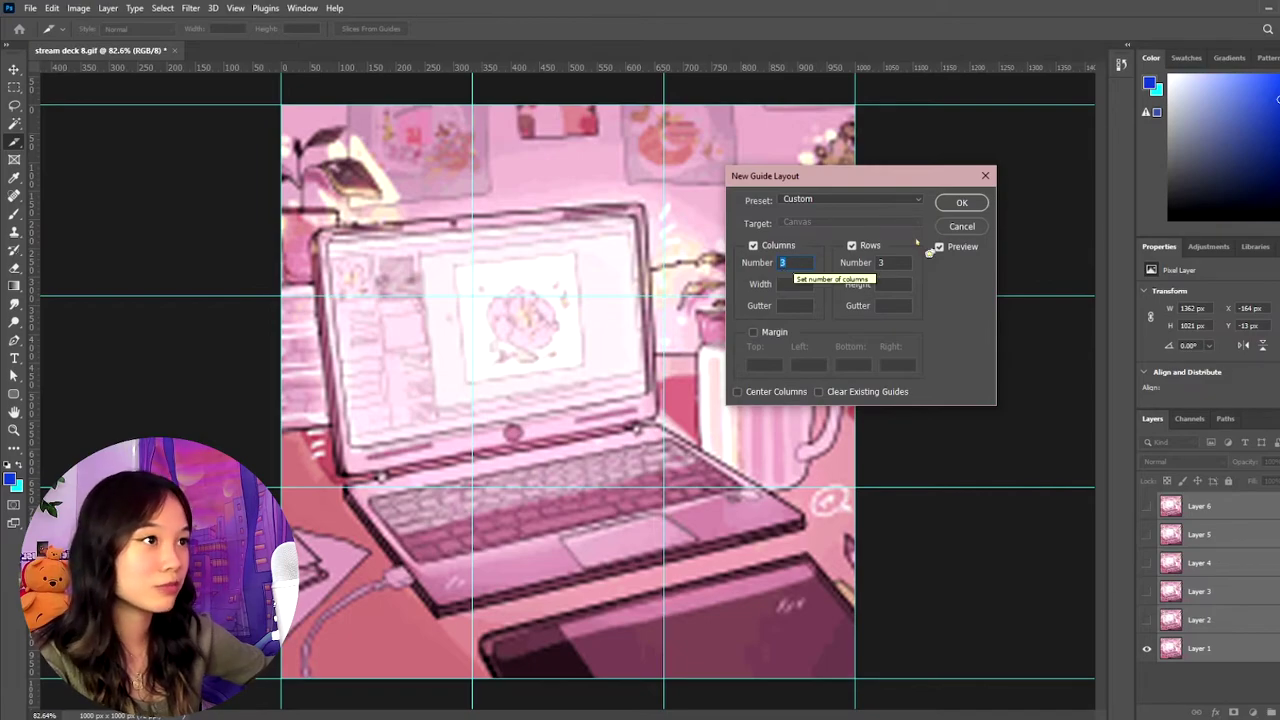
pyautogui.click(961, 202)
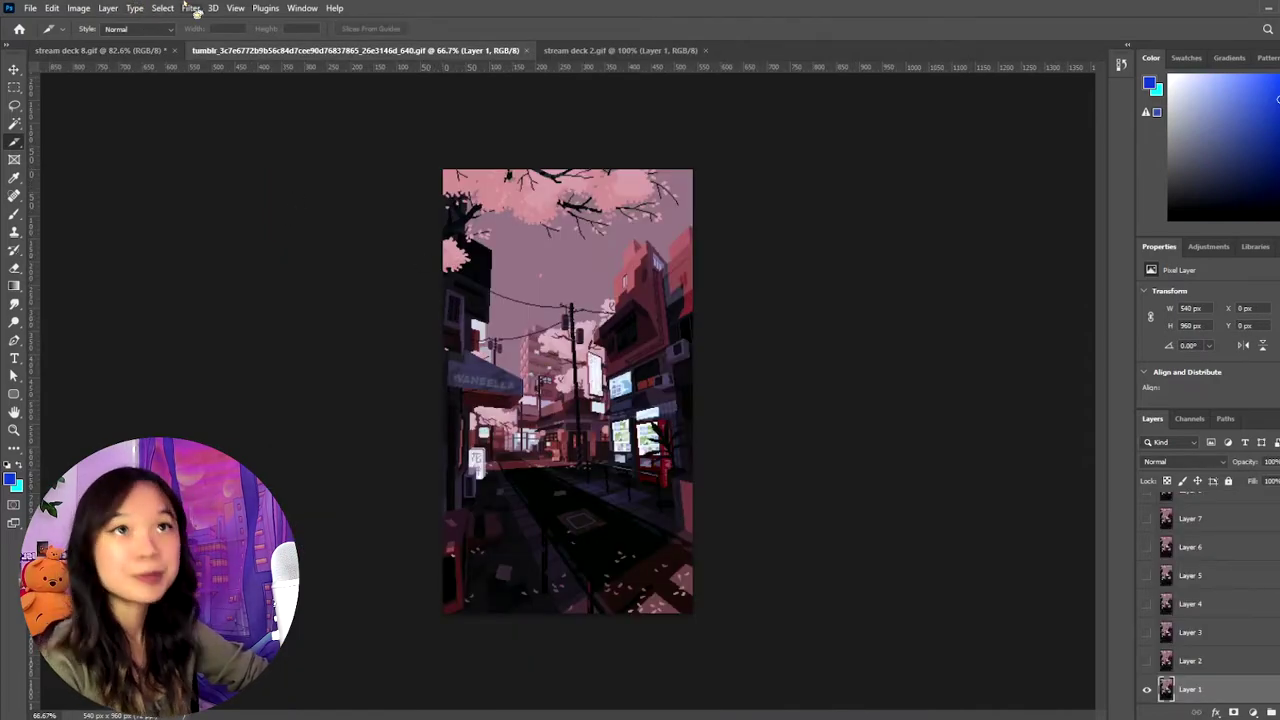
# - Set the street GIF's canvas to 720 × 576 pixels, accepting the clipping warning
pyautogui.click(80, 9)
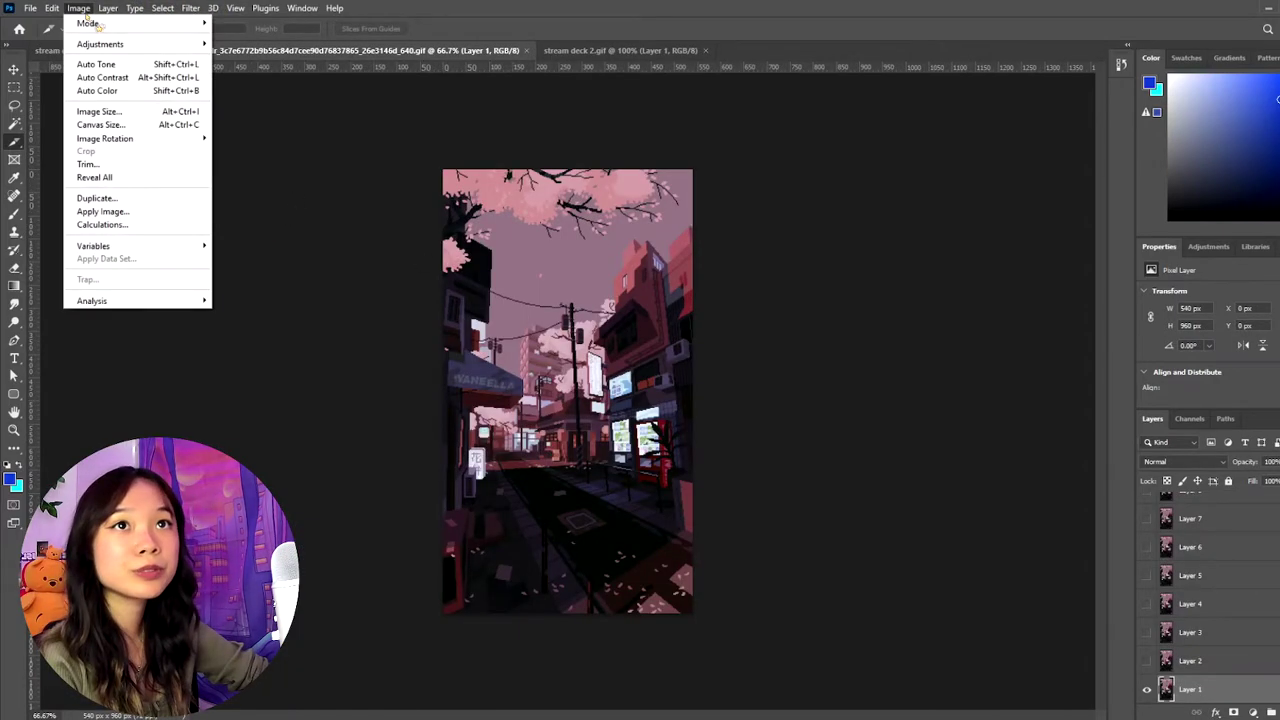
pyautogui.click(100, 125)
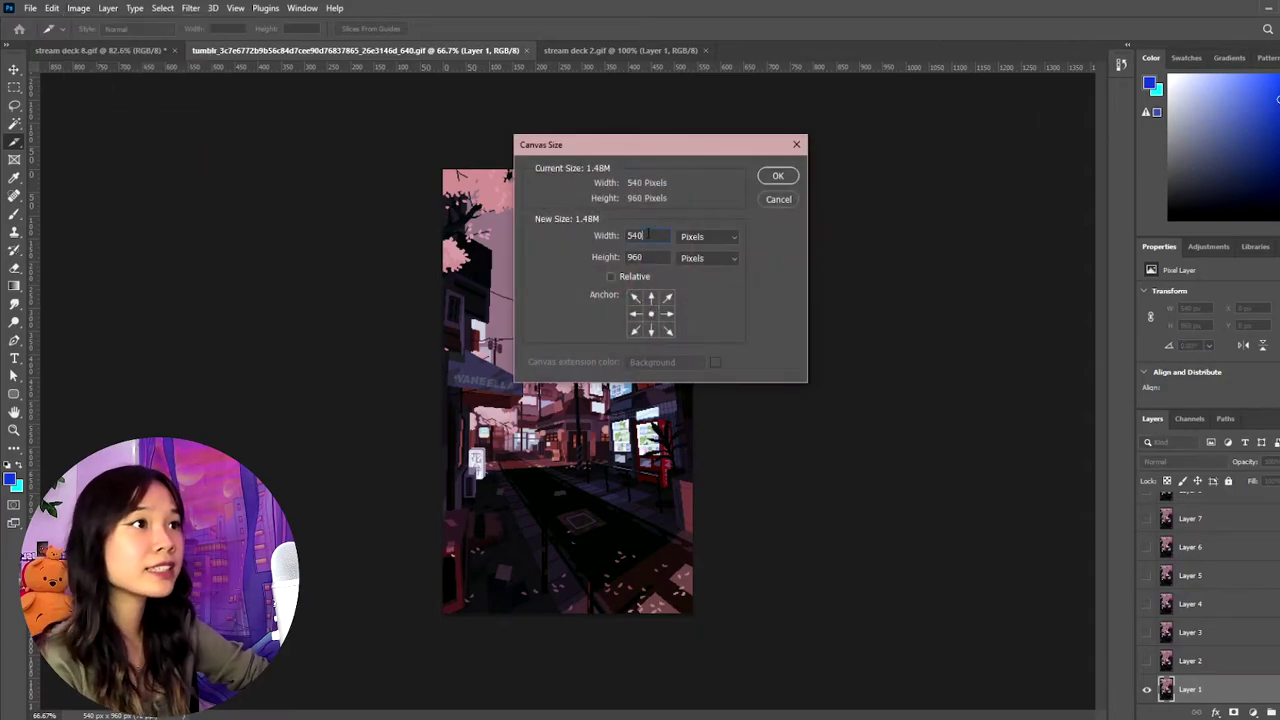
pyautogui.write('720')
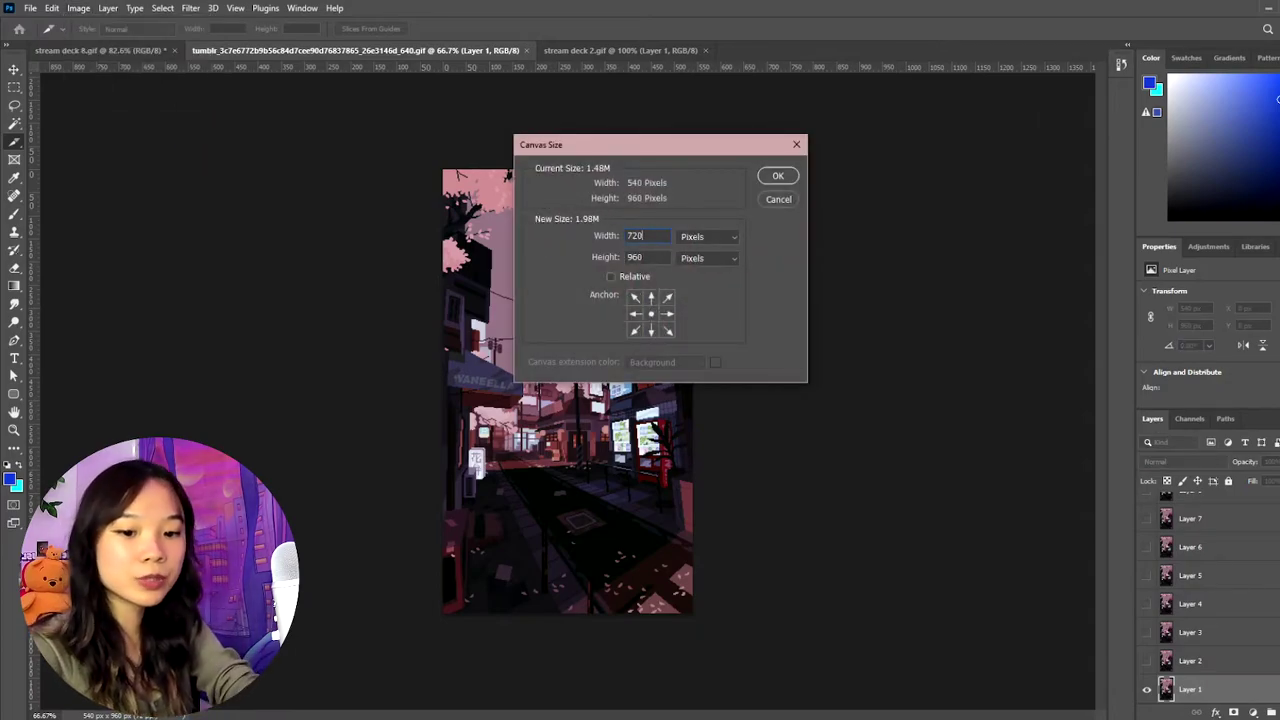
pyautogui.write('576')
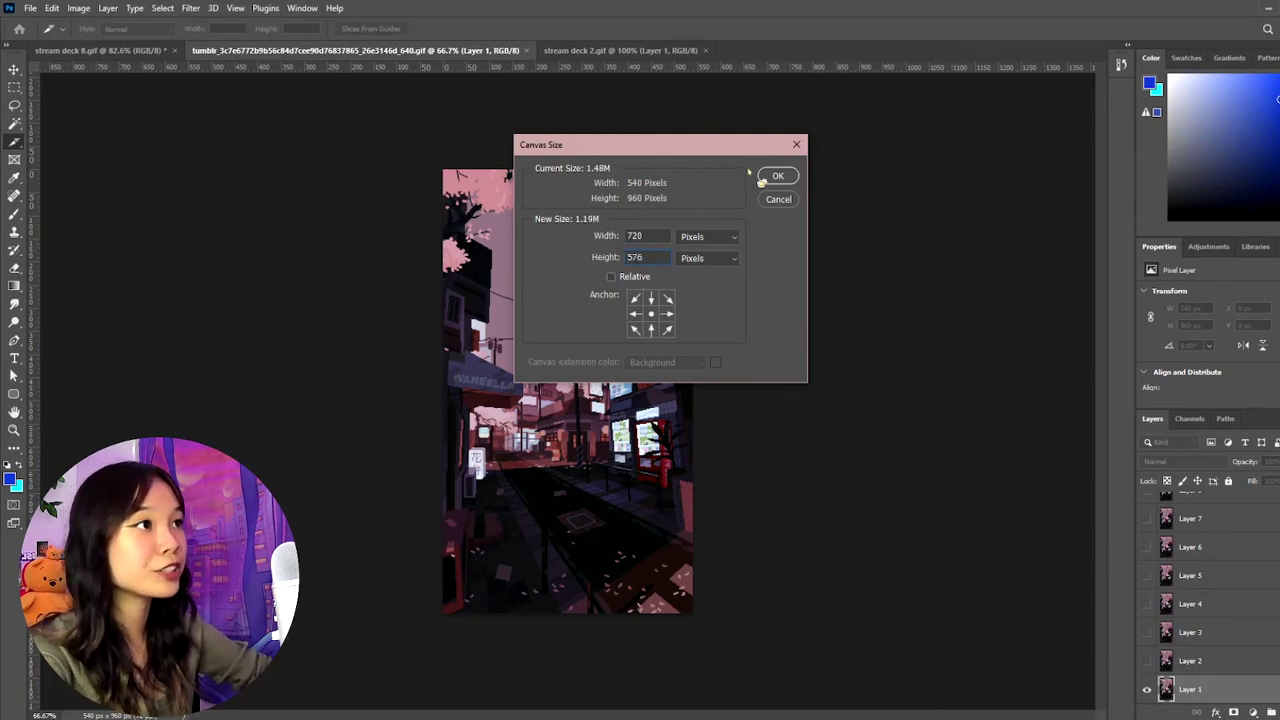
pyautogui.click(785, 180)
pyautogui.click(617, 275)
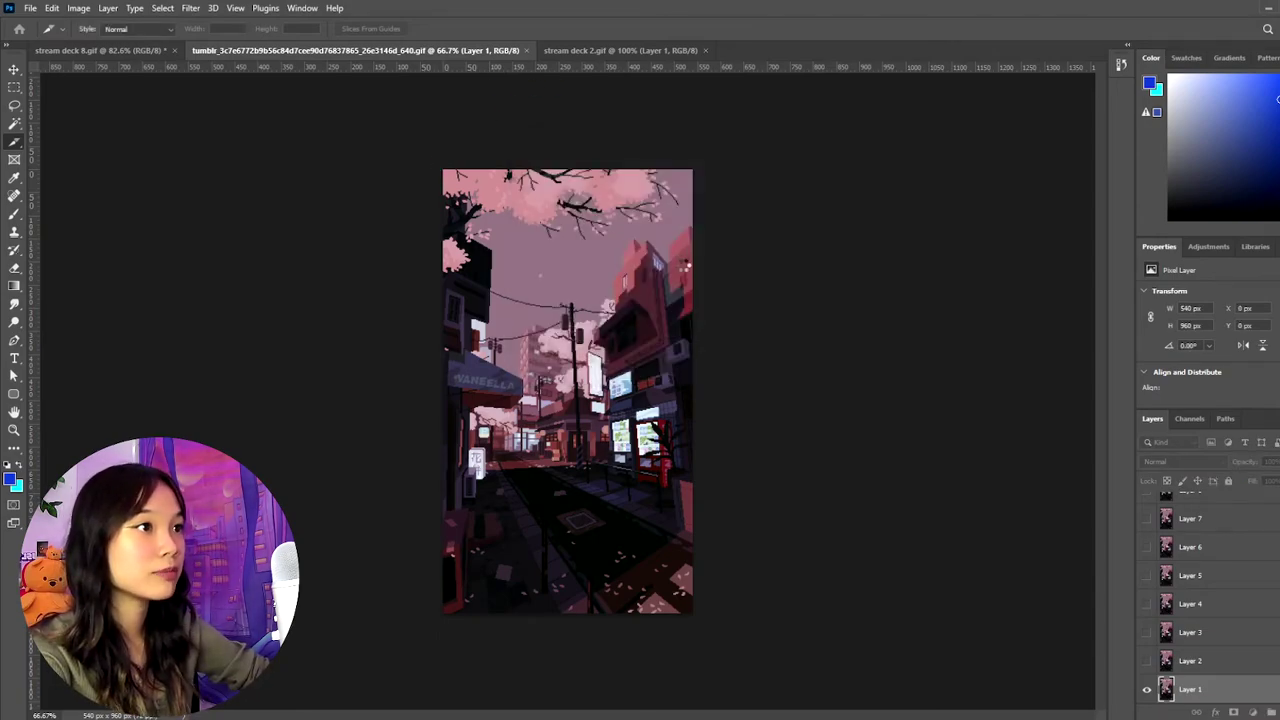
# - Select all frame layers and scale them to about 144.7% to fill the 720 × 576 canvas
pyautogui.scroll(3, 1230, 650)
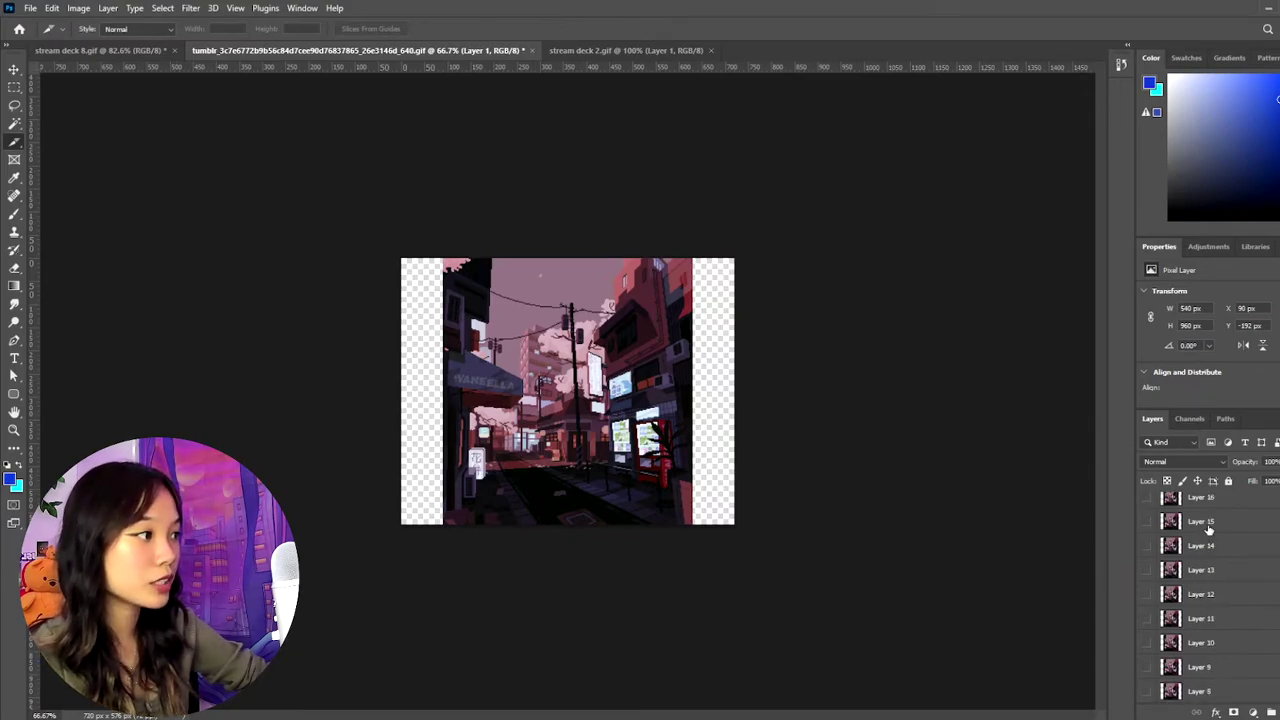
pyautogui.scroll(15, 1271, 504)
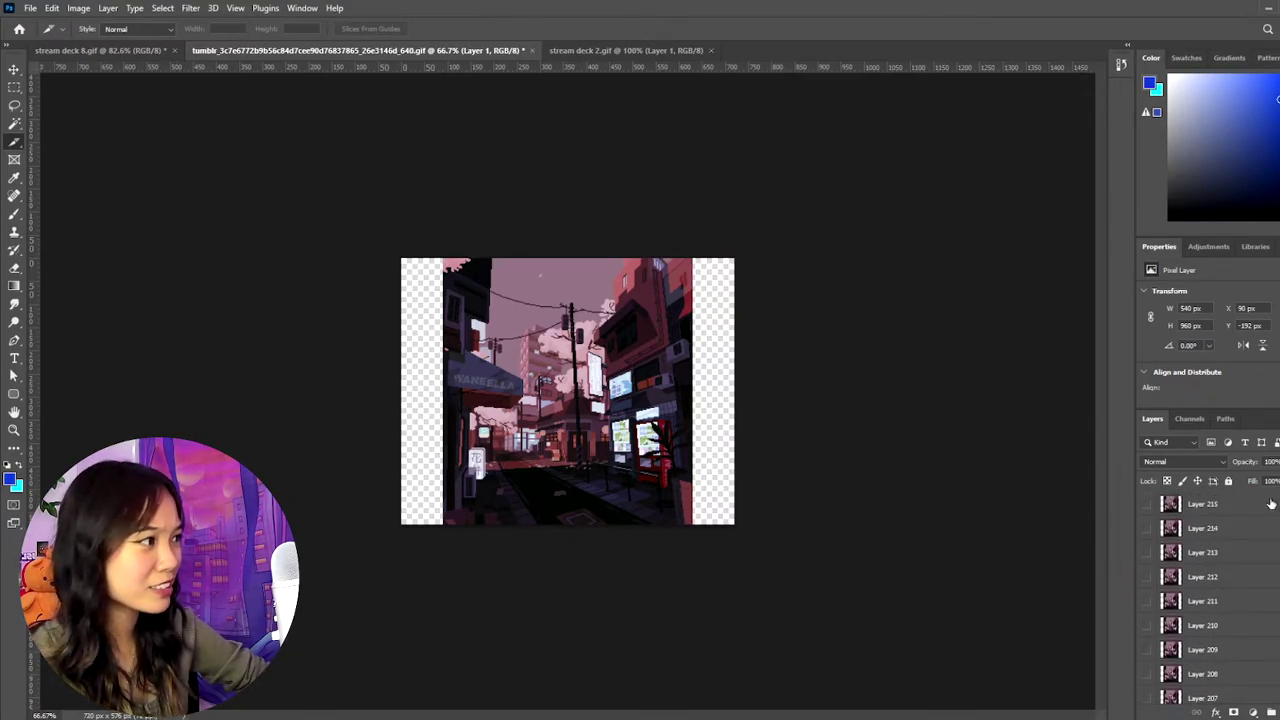
pyautogui.keyDown('shift'); pyautogui.click(1248, 509); pyautogui.keyUp('shift')
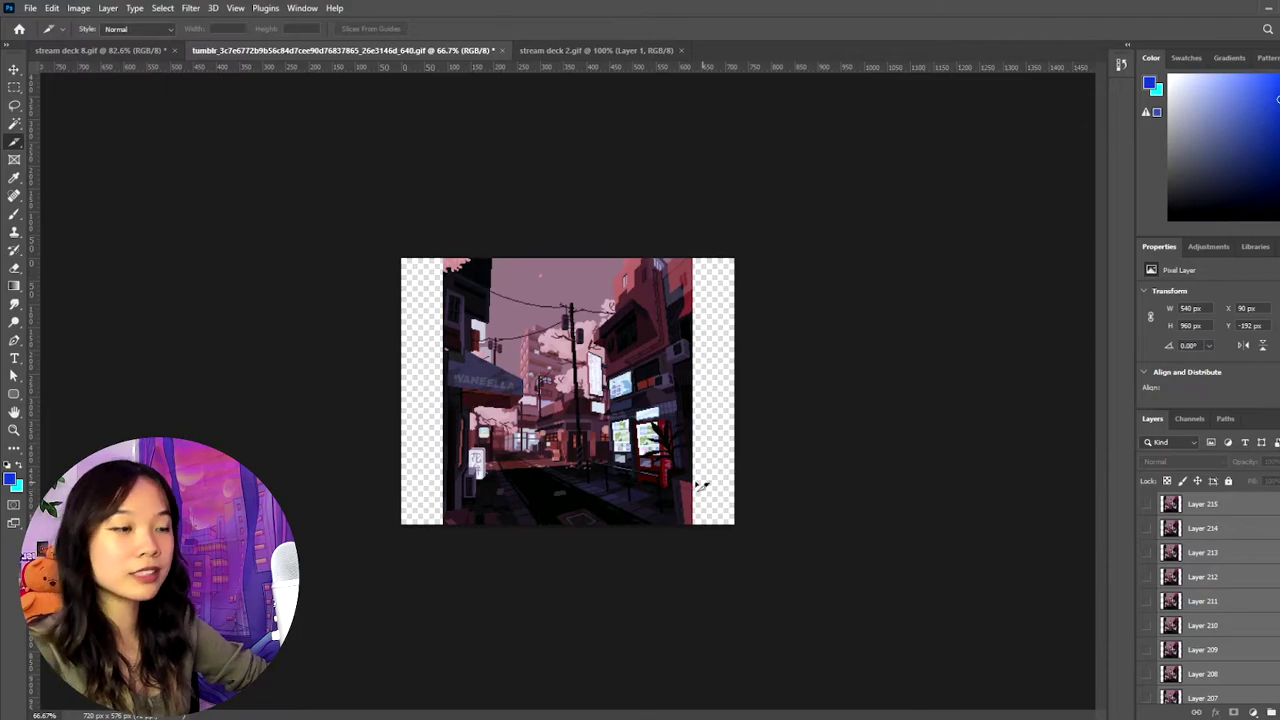
pyautogui.hotkey('ctrl', 't')
pyautogui.moveTo(443, 614); pyautogui.dragTo(509, 571)
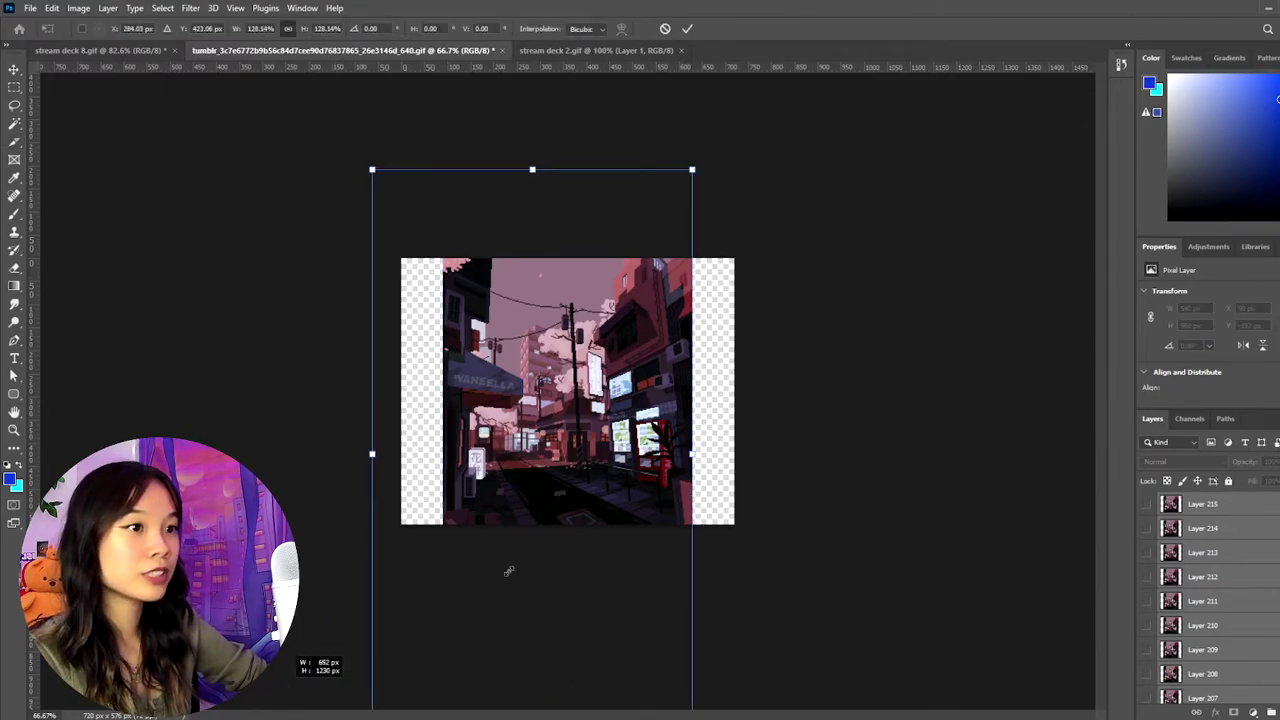
pyautogui.moveTo(290, 652); pyautogui.dragTo(290, 652)
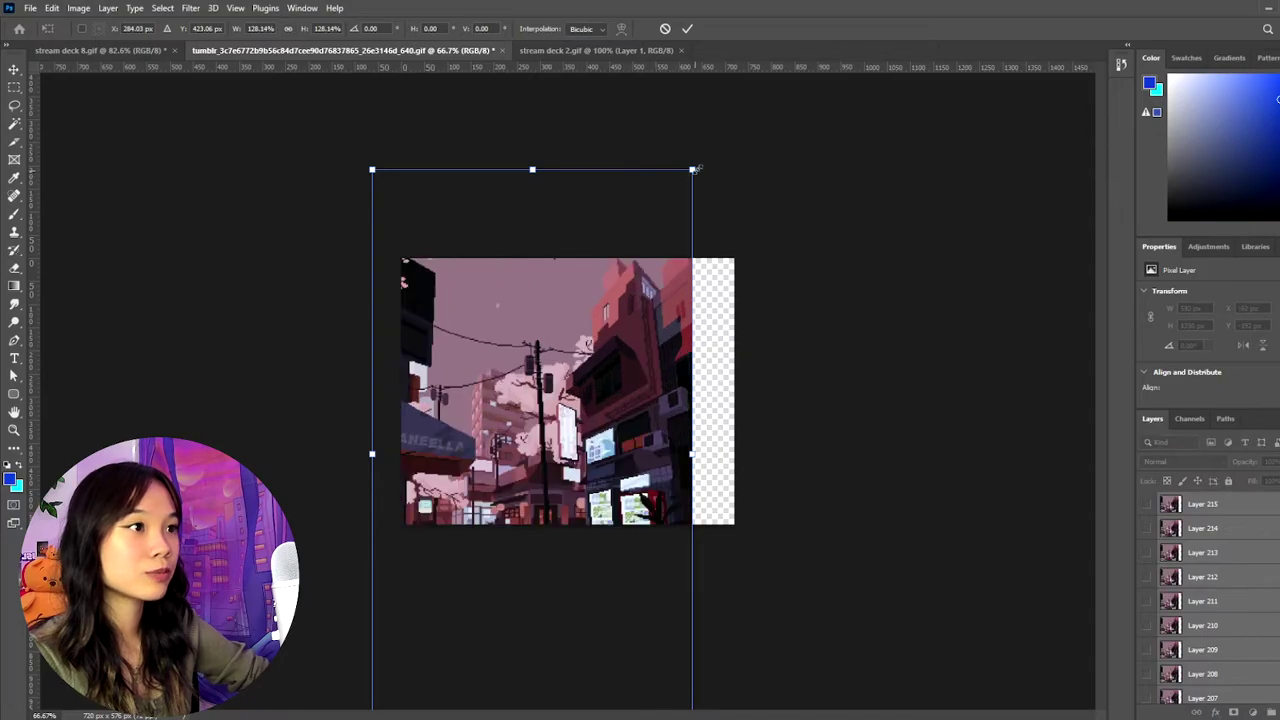
pyautogui.moveTo(695, 170); pyautogui.dragTo(778, 122)
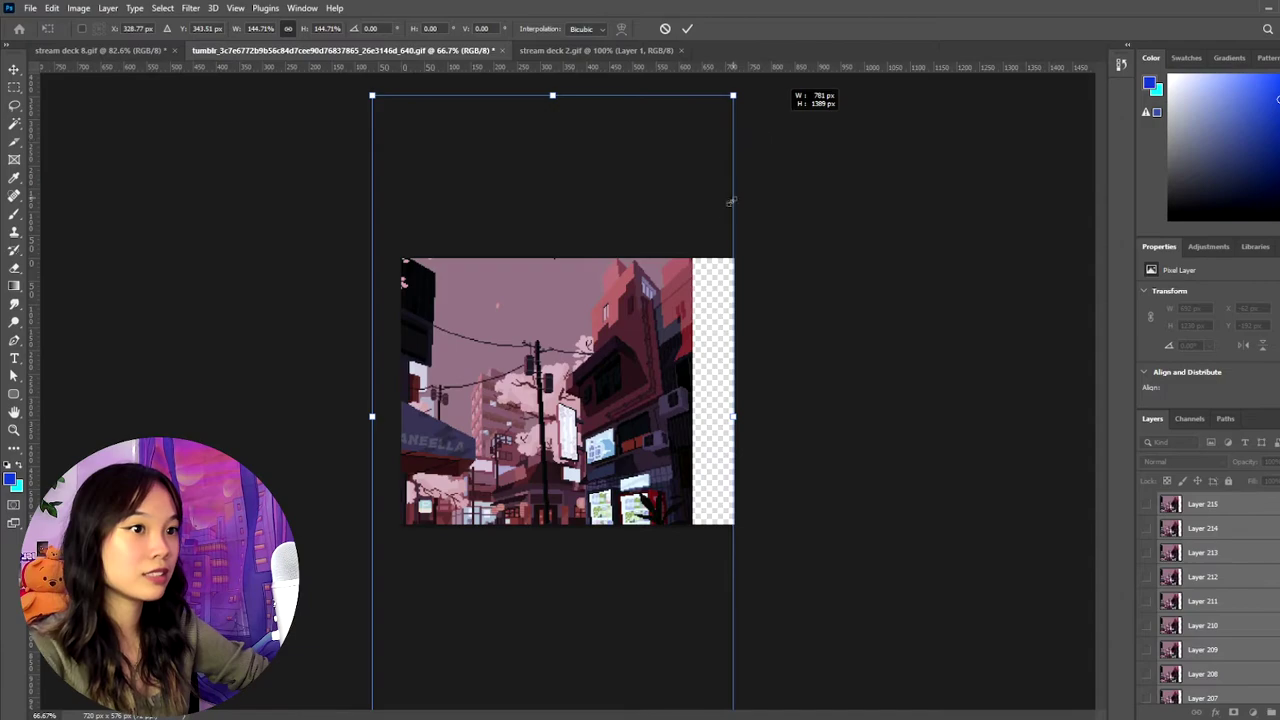
pyautogui.press('Return')
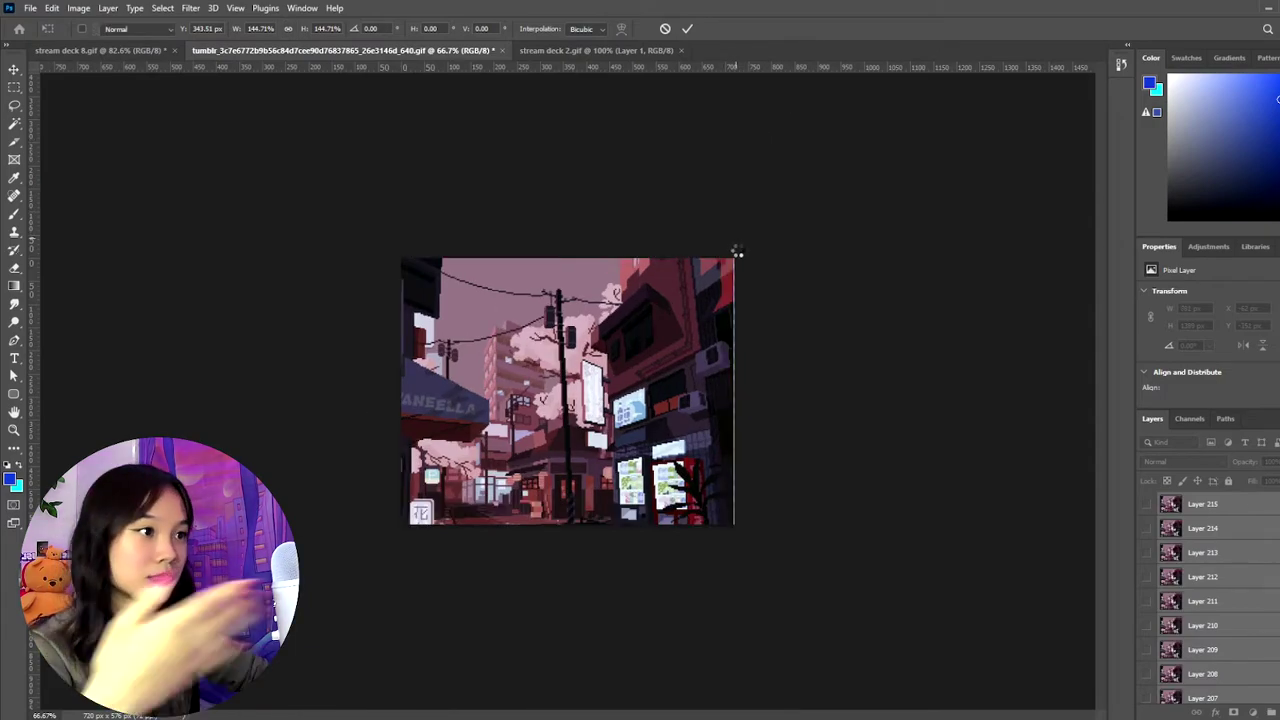